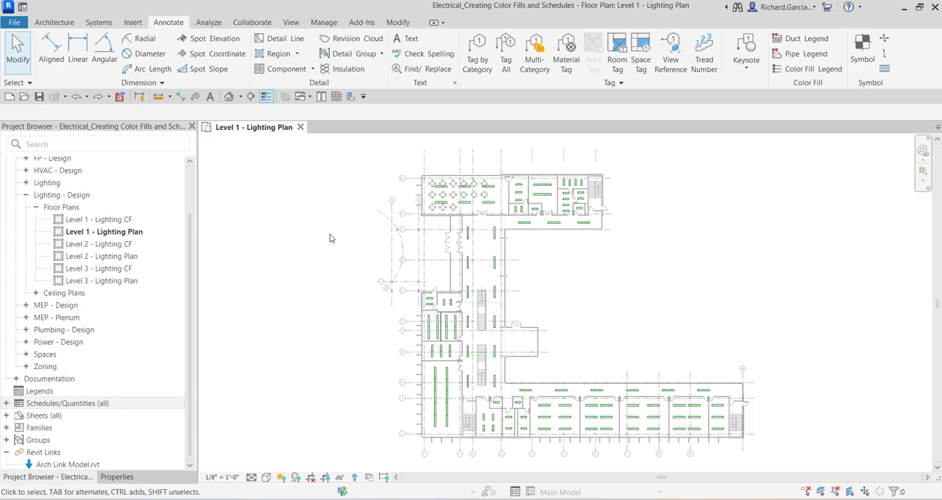
# Open the color schemes editor for room and area fills
pyautogui.click(55, 23)
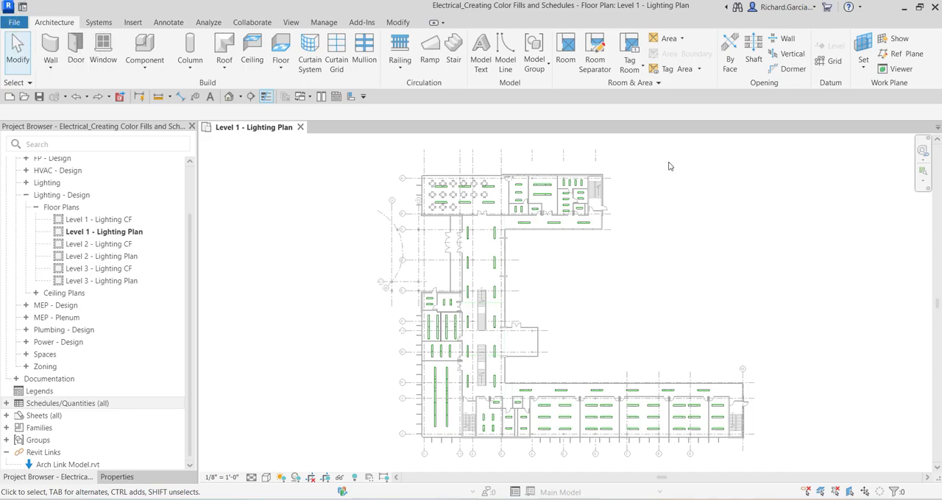
pyautogui.click(640, 84)
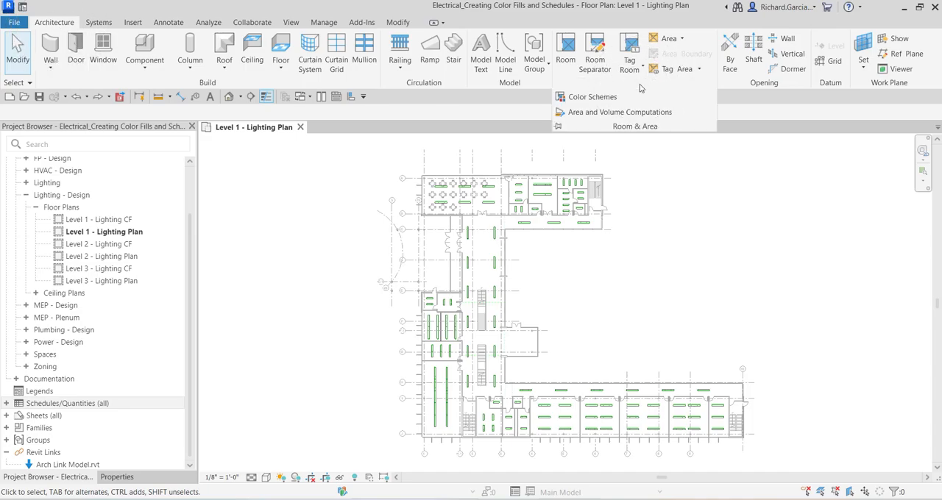
pyautogui.click(593, 98)
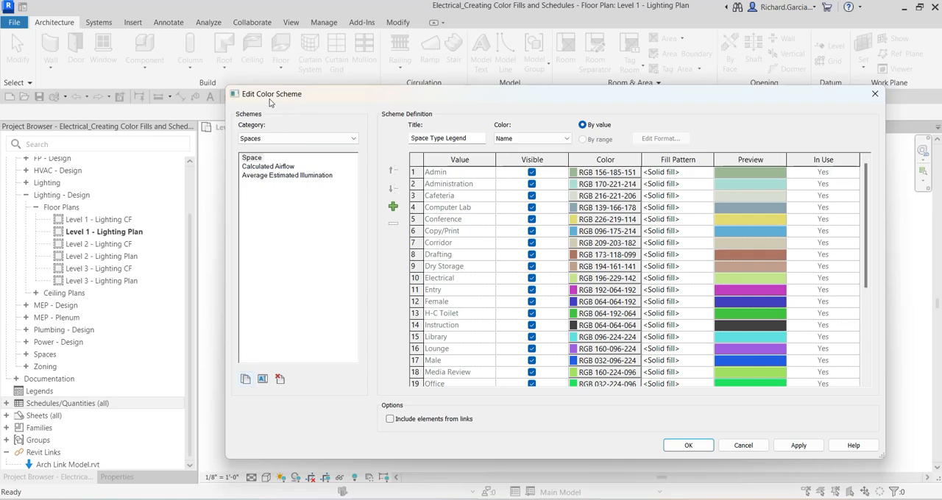
# Browse the existing Spaces color schemes: Space, Calculated Airflow and Average Estimated Illumination
pyautogui.click(258, 139)
pyautogui.click(259, 144)
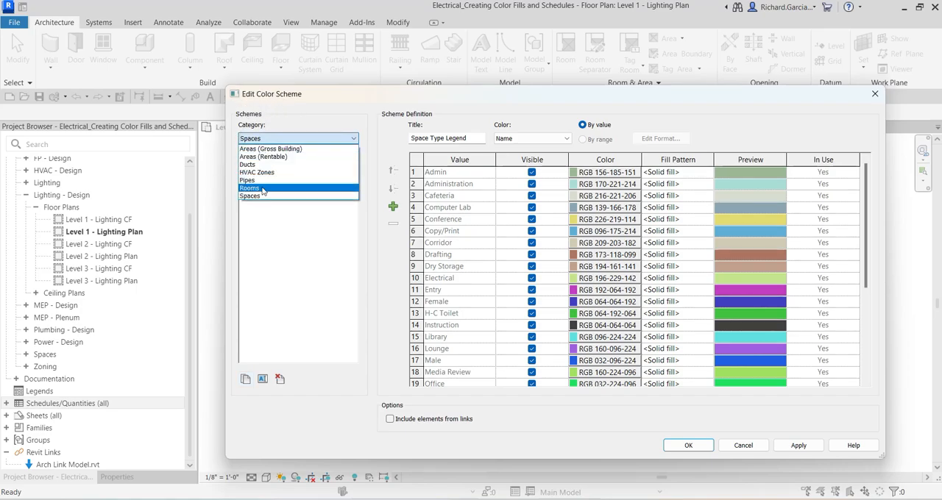
pyautogui.click(305, 116)
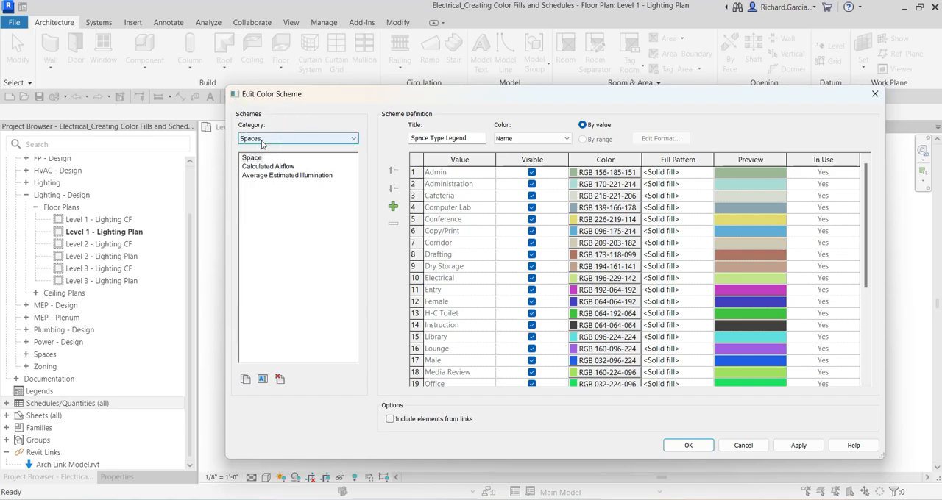
pyautogui.click(259, 157)
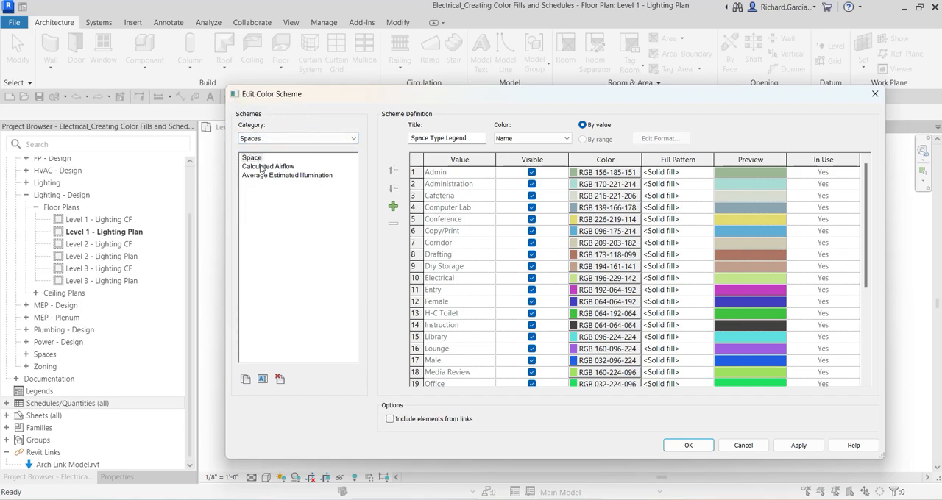
pyautogui.click(253, 158)
pyautogui.click(259, 167)
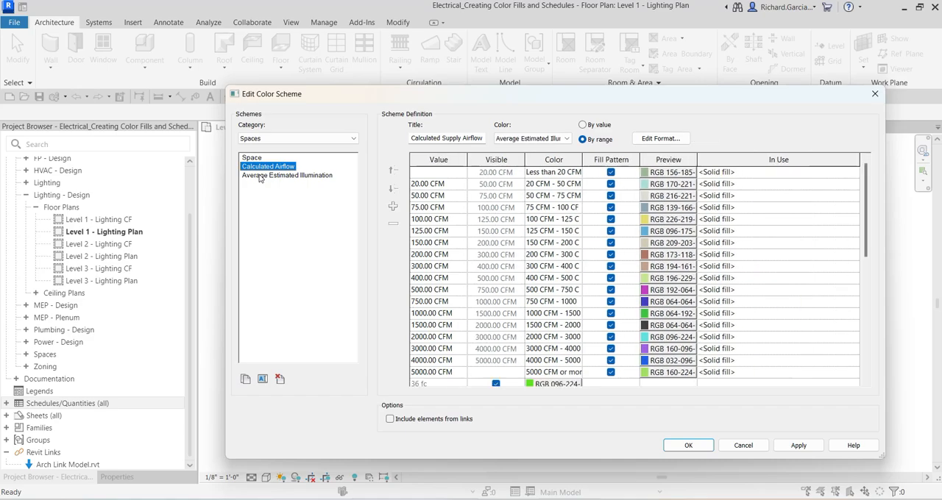
pyautogui.click(259, 175)
pyautogui.click(254, 158)
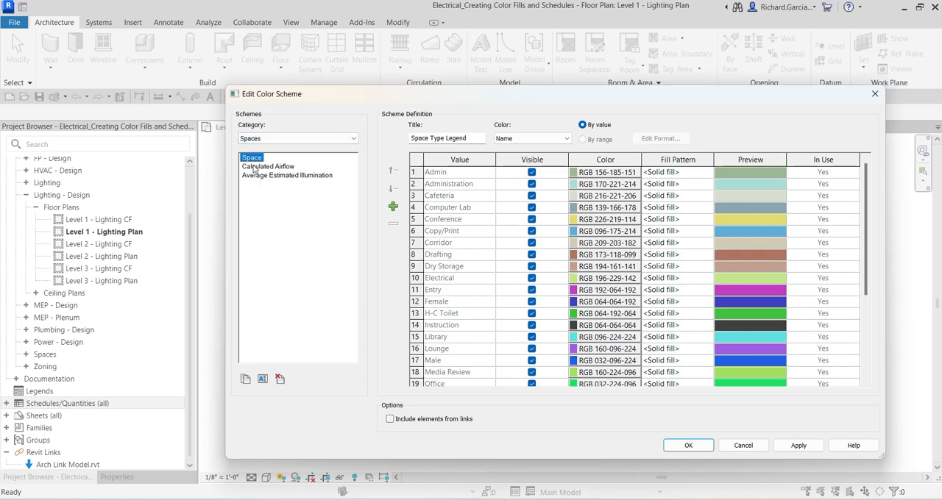
# Duplicate the Space scheme as a new scheme named Required Lighting
pyautogui.click(246, 380)
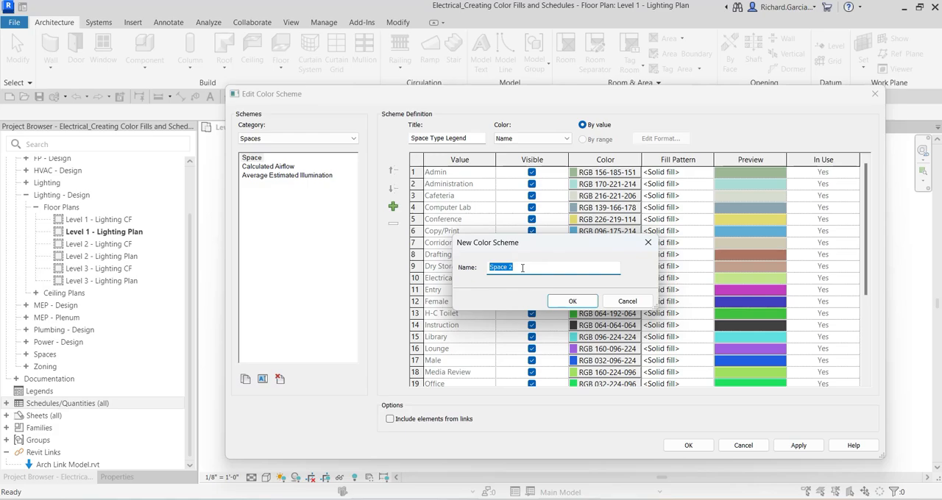
pyautogui.write('Required Lighting')
pyautogui.moveTo(551, 267); pyautogui.dragTo(473, 269)
pyautogui.hotkey('ctrl', 'c')
pyautogui.click(585, 306)
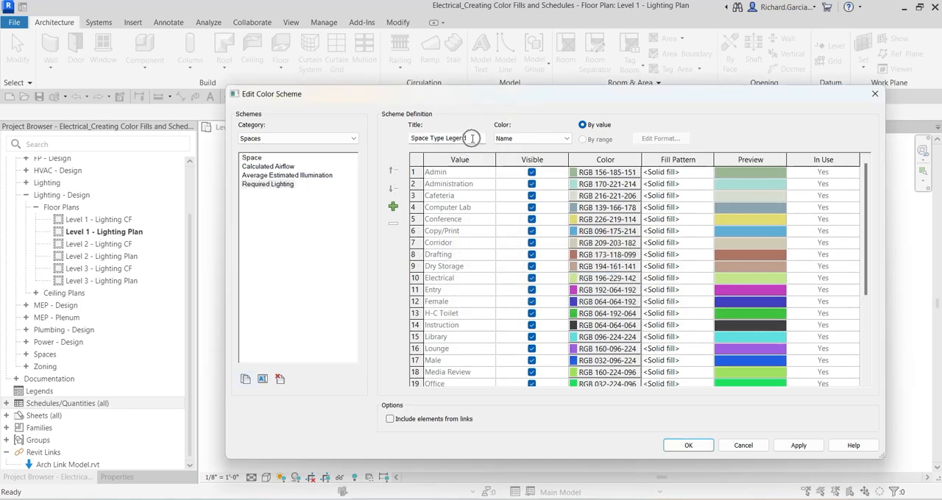
# Set the Required Lighting scheme's title to Required Lighting Levels
pyautogui.click(274, 186)
pyautogui.moveTo(465, 138); pyautogui.dragTo(410, 138)
pyautogui.hotkey('ctrl', 'v')
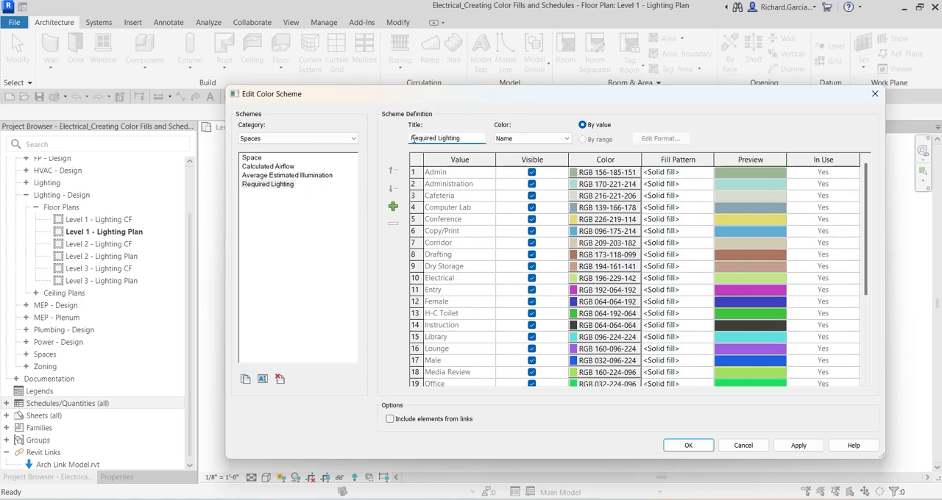
pyautogui.write('Levels')
# Color the scheme by the Required Lighting Level parameter, accepting that colors are not preserved
pyautogui.click(514, 139)
pyautogui.click(515, 139)
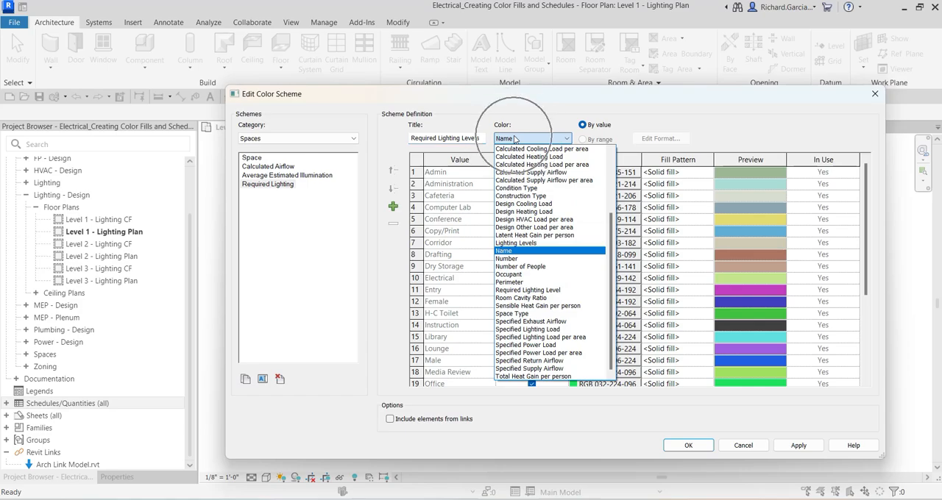
pyautogui.click(522, 292)
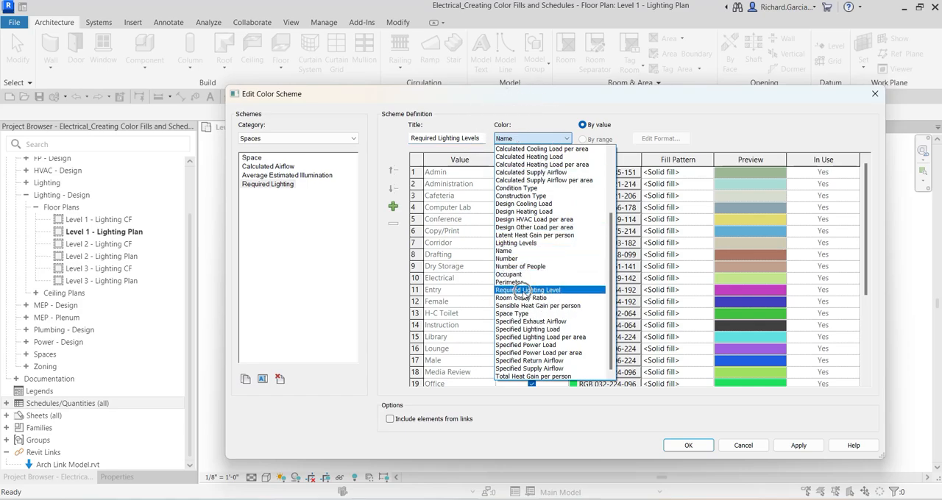
pyautogui.click(523, 291)
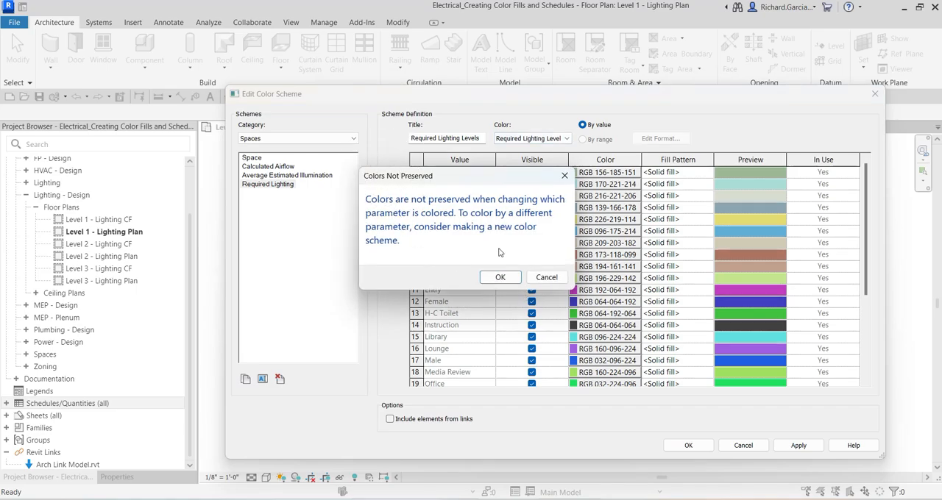
pyautogui.click(500, 278)
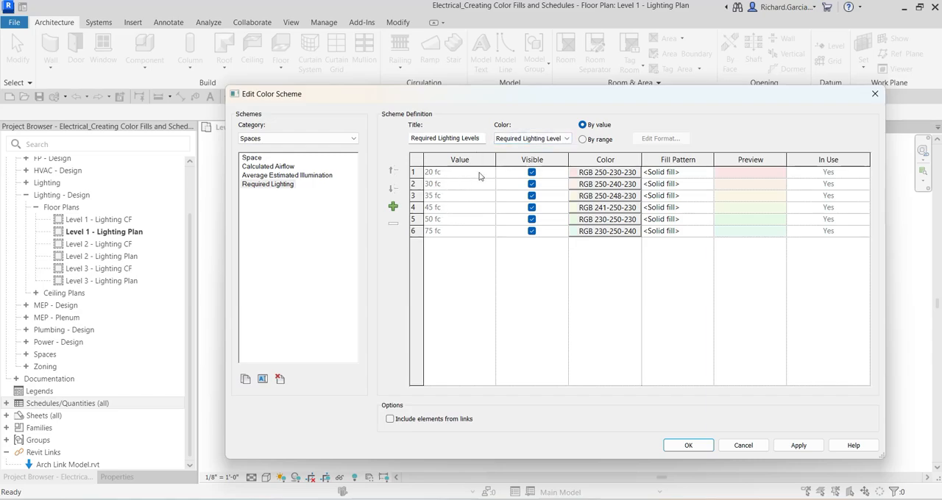
# Switch the scheme definition to color by range
pyautogui.click(600, 129)
pyautogui.click(586, 144)
pyautogui.click(583, 140)
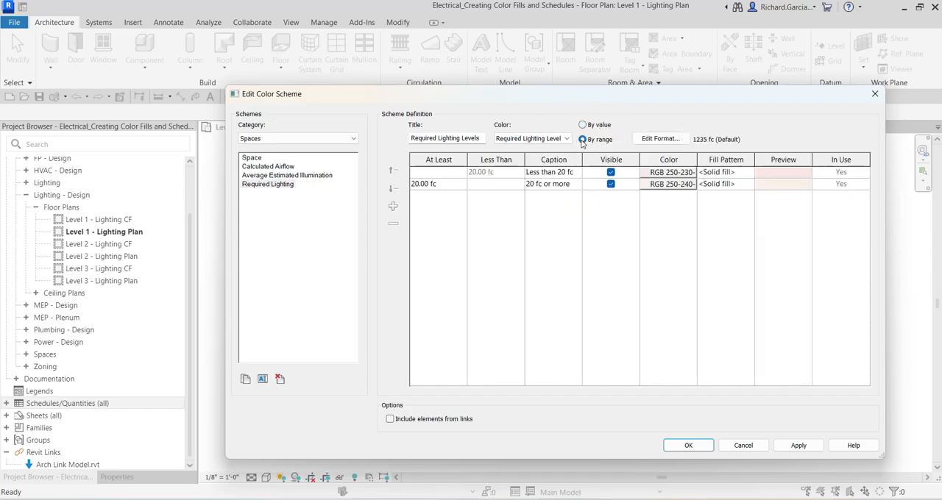
# Review the range value format settings, keeping Use project settings enabled
pyautogui.click(657, 140)
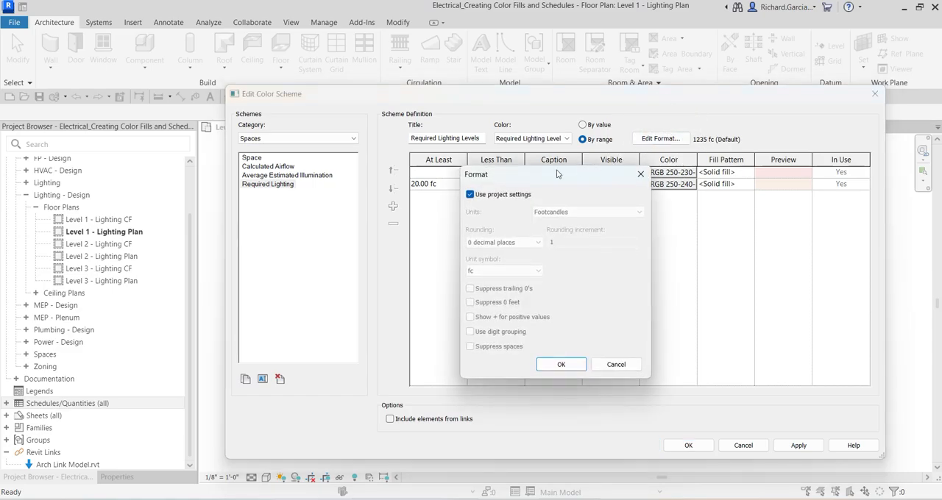
pyautogui.click(470, 195)
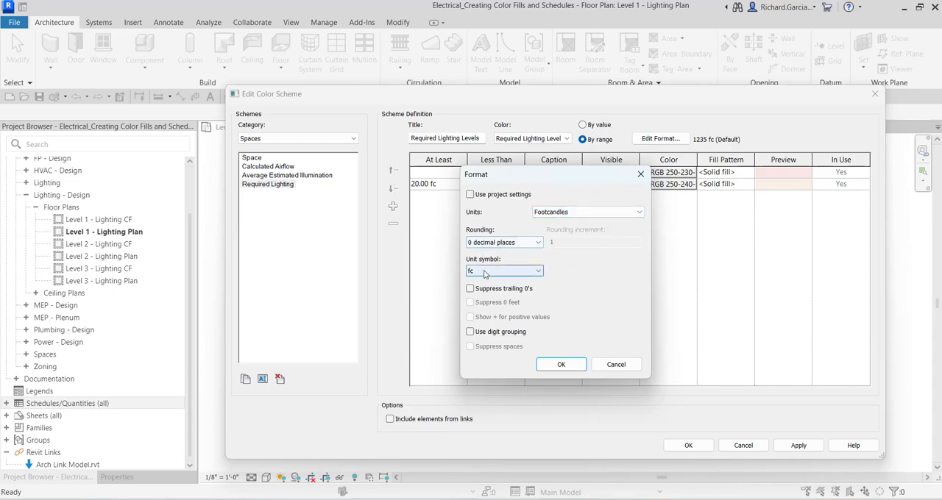
pyautogui.click(470, 195)
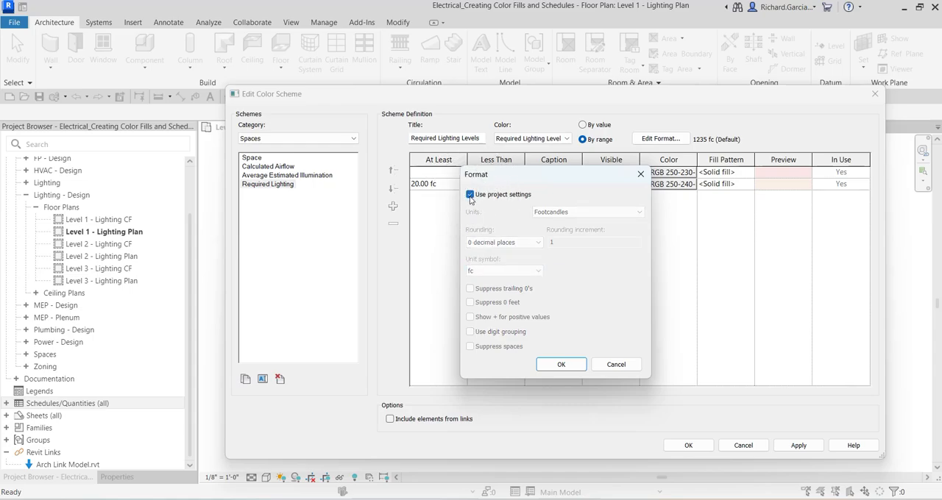
pyautogui.click(561, 366)
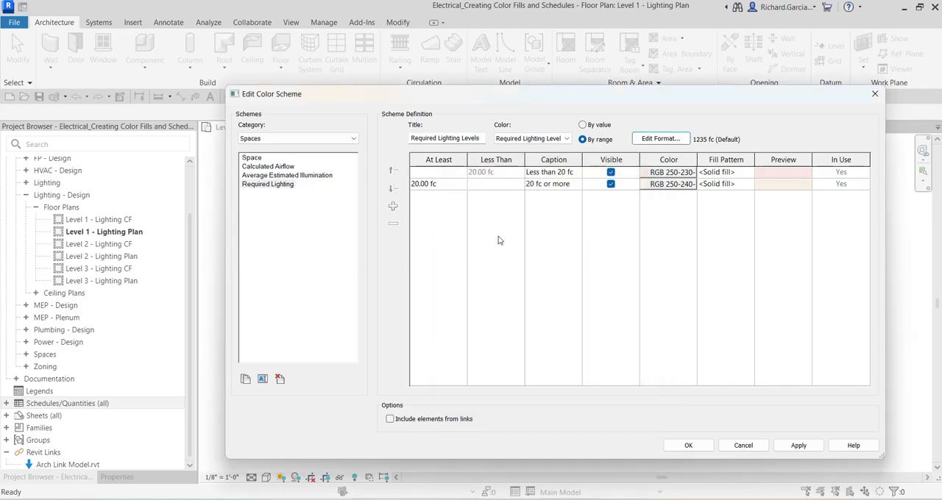
# Split the 20 fc range twice, adding range rows starting at 40 fc and 30 fc
pyautogui.click(440, 185)
pyautogui.click(434, 182)
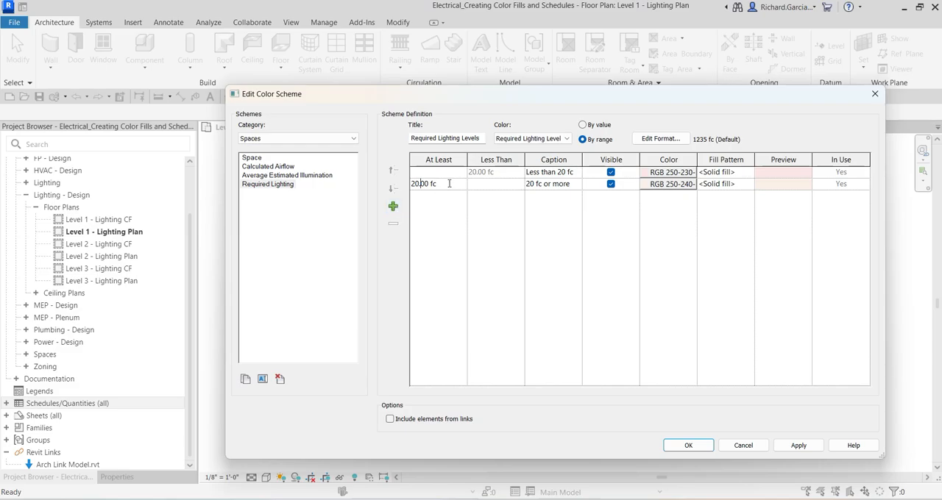
pyautogui.click(449, 183)
pyautogui.click(394, 208)
pyautogui.click(394, 208)
pyautogui.click(444, 197)
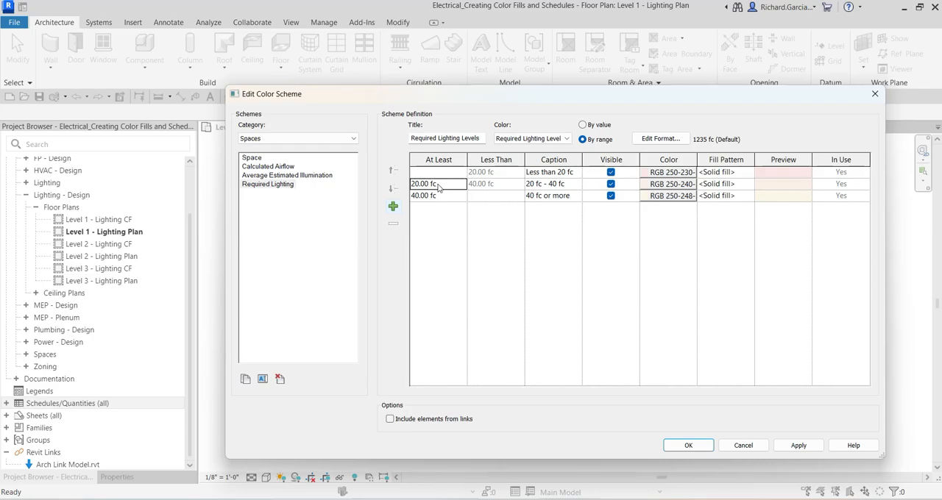
pyautogui.click(444, 185)
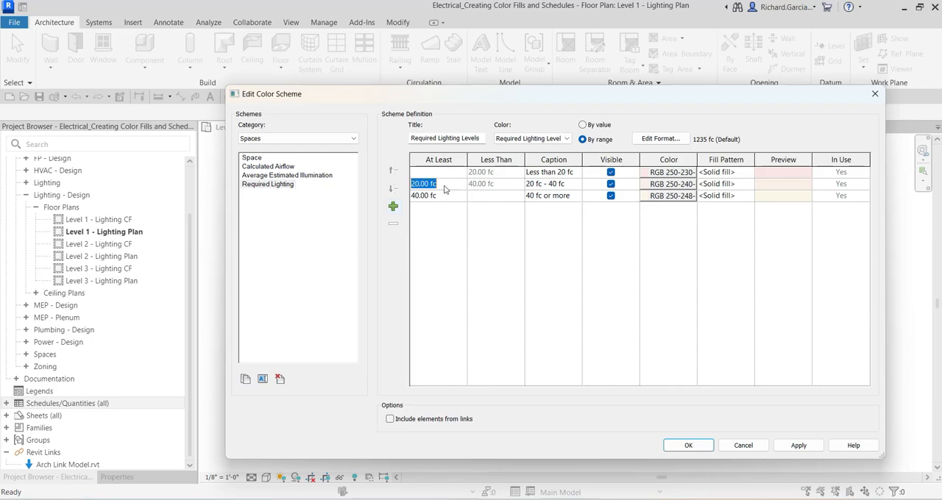
pyautogui.click(393, 207)
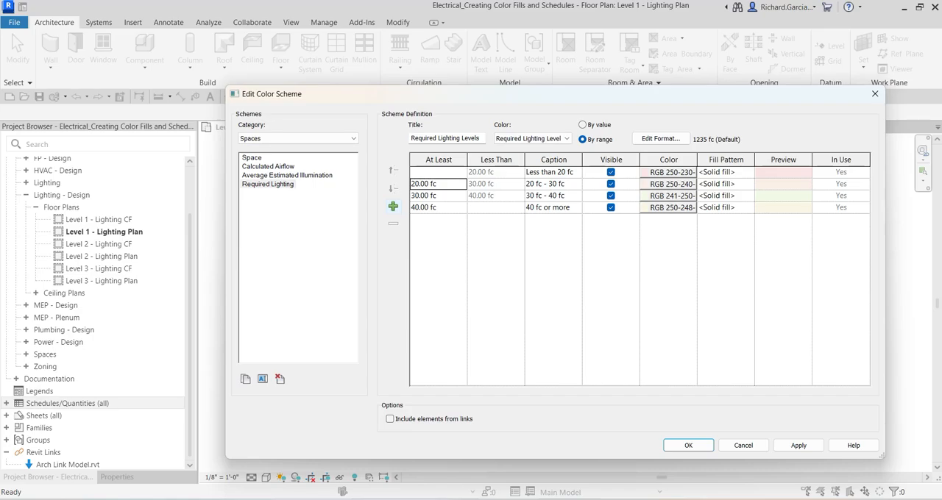
# Set the top range's At Least value to 35 fc
pyautogui.click(445, 213)
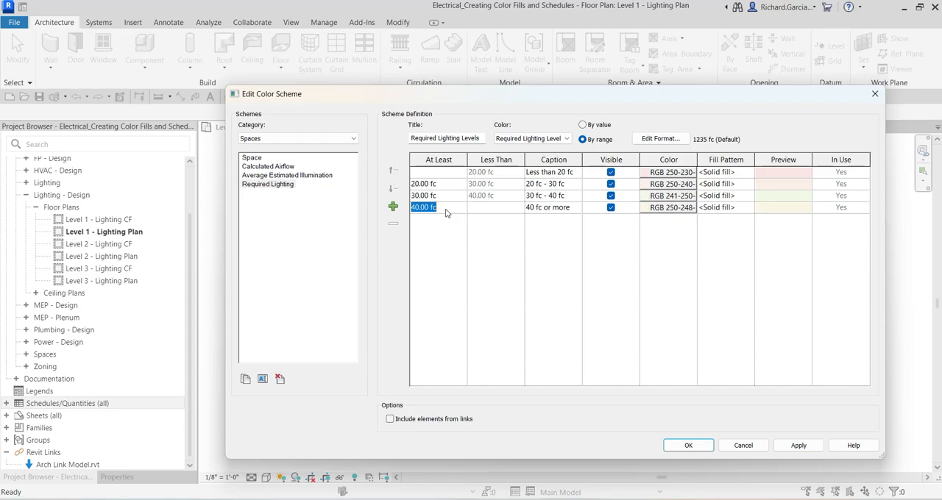
pyautogui.write('35')
pyautogui.press('Tab')
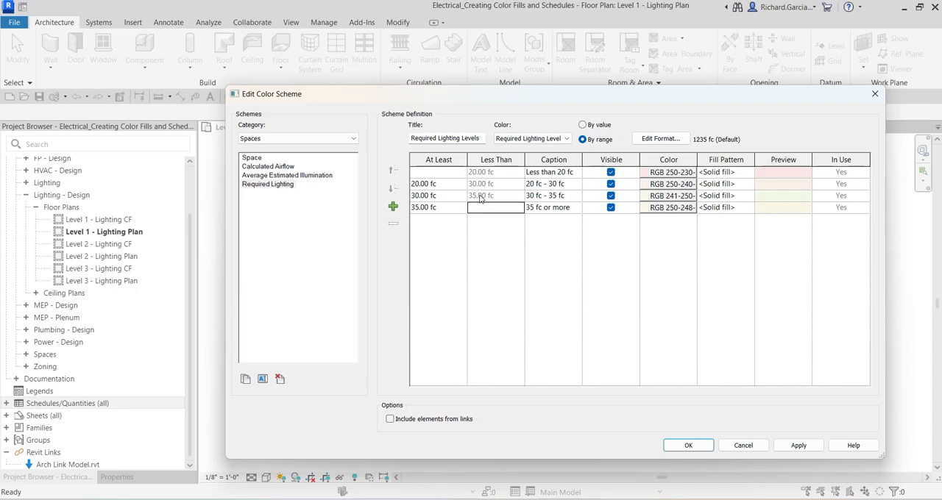
pyautogui.click(480, 197)
pyautogui.click(489, 197)
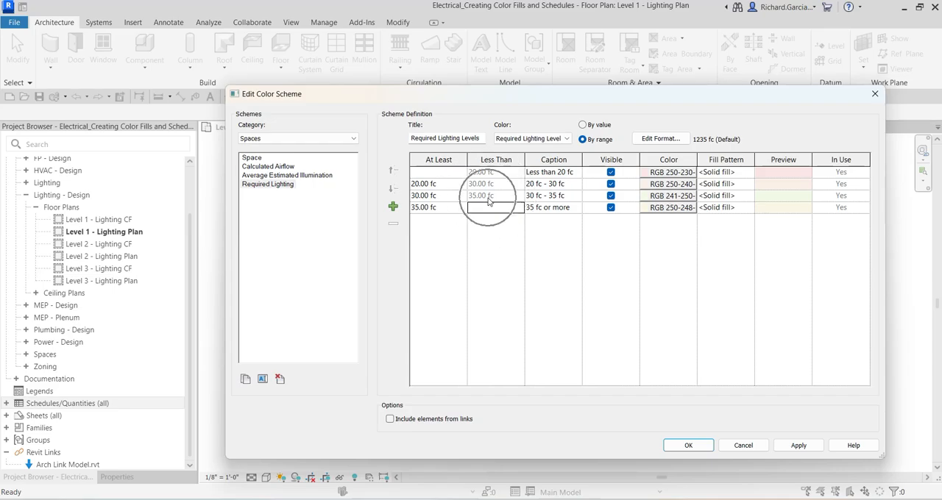
# Try to add another range after the 35 fc row
pyautogui.click(435, 210)
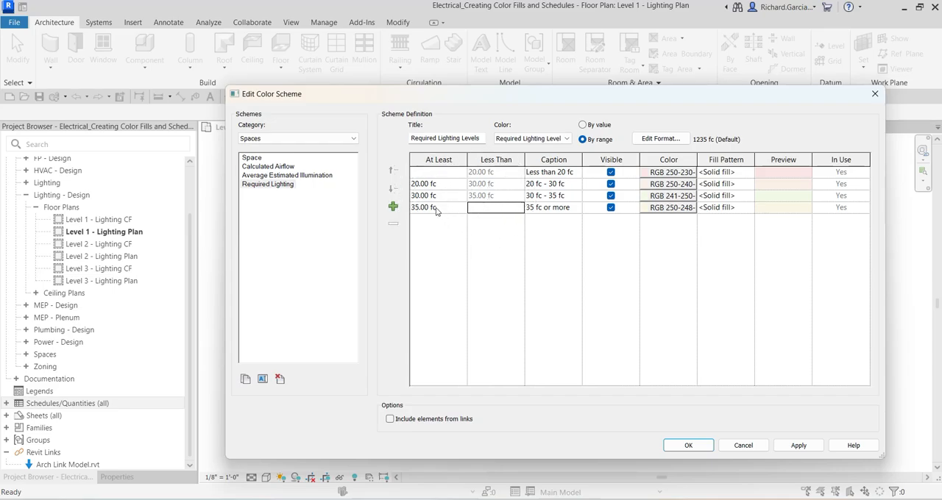
pyautogui.click(445, 210)
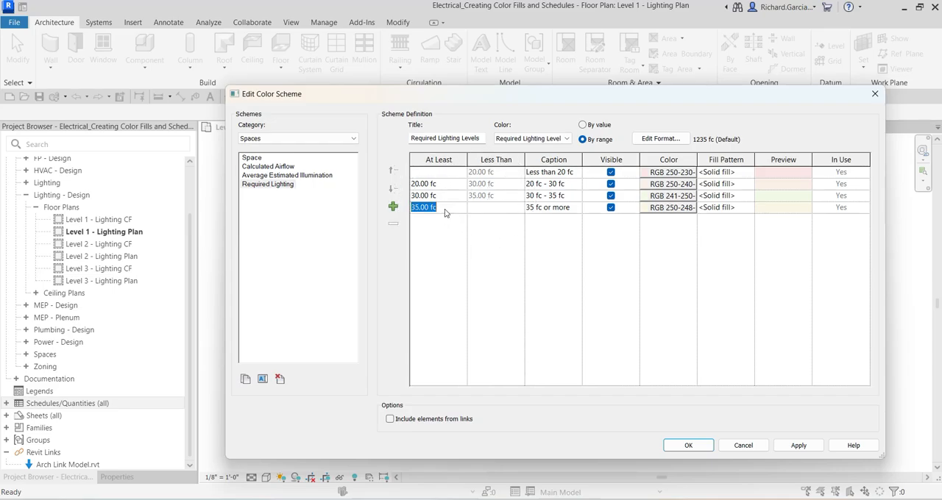
pyautogui.click(446, 209)
pyautogui.click(445, 209)
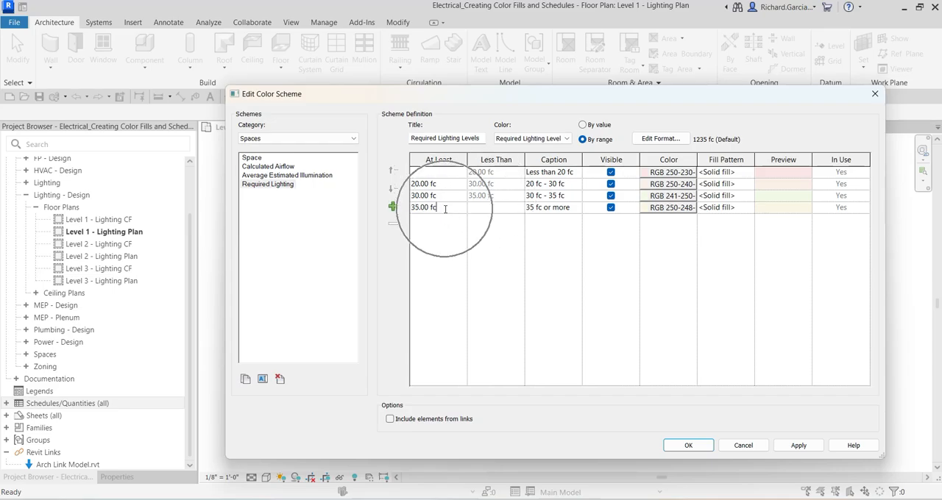
pyautogui.click(392, 209)
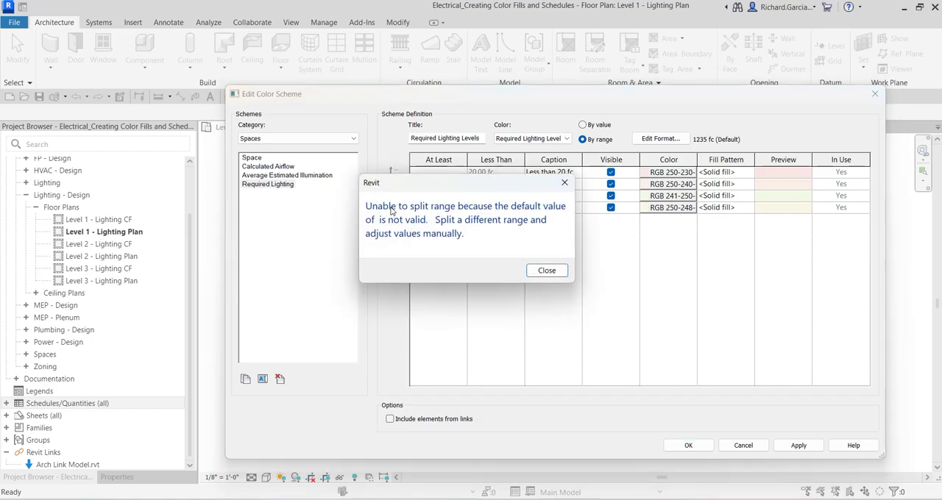
pyautogui.click(547, 271)
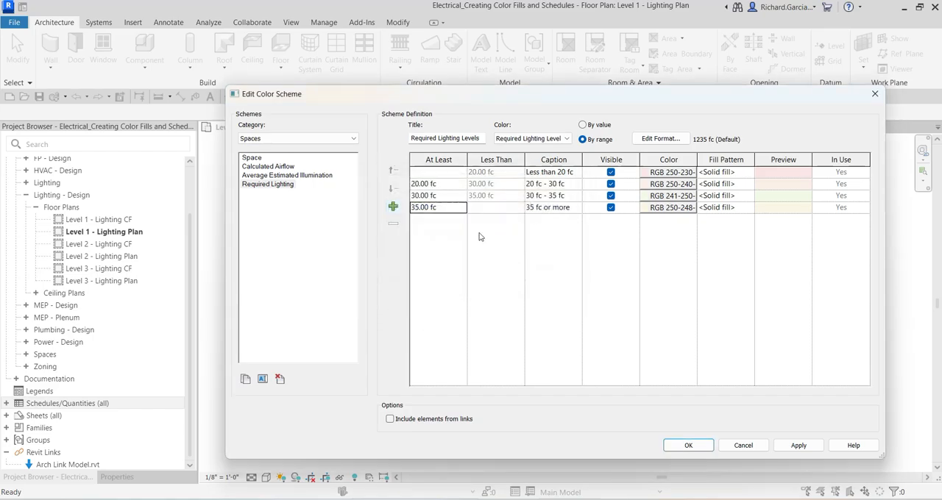
# Split the 30 fc range twice, adding rows starting at 32.50 fc and 31.25 fc
pyautogui.click(442, 196)
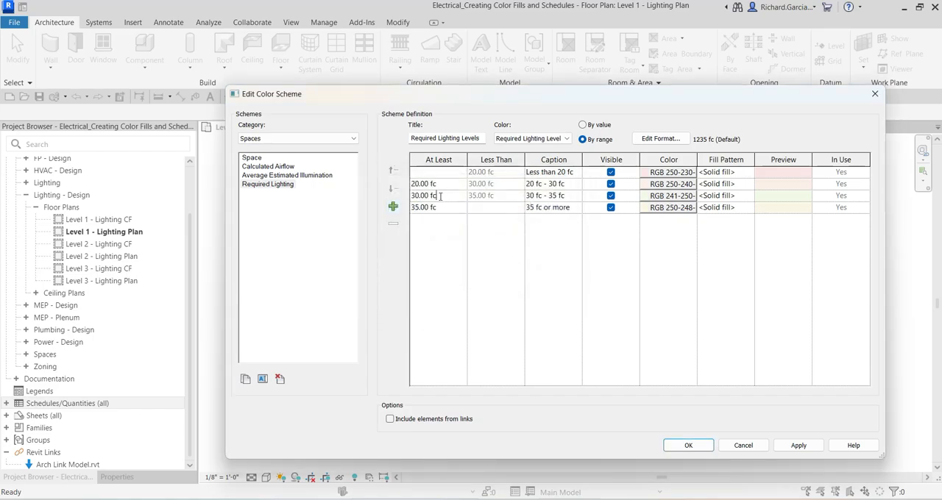
pyautogui.click(394, 208)
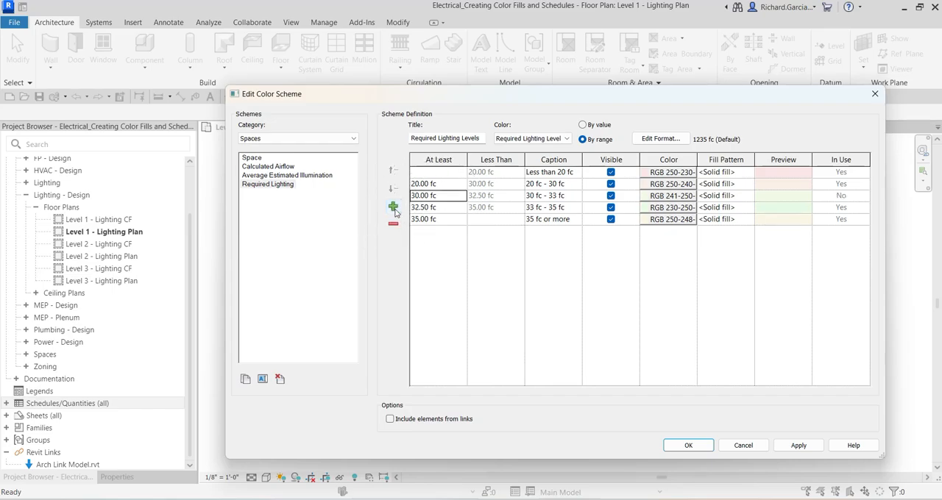
pyautogui.click(393, 209)
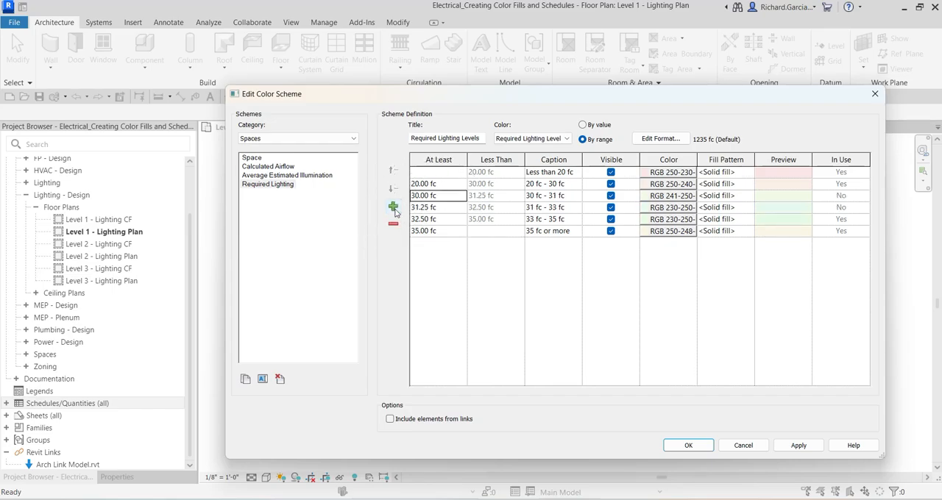
# Try to set the 31.25 fc row's At Least value to 35
pyautogui.click(447, 213)
pyautogui.click(447, 212)
pyautogui.write('35')
pyautogui.press('Return')
pyautogui.click(544, 256)
pyautogui.click(447, 219)
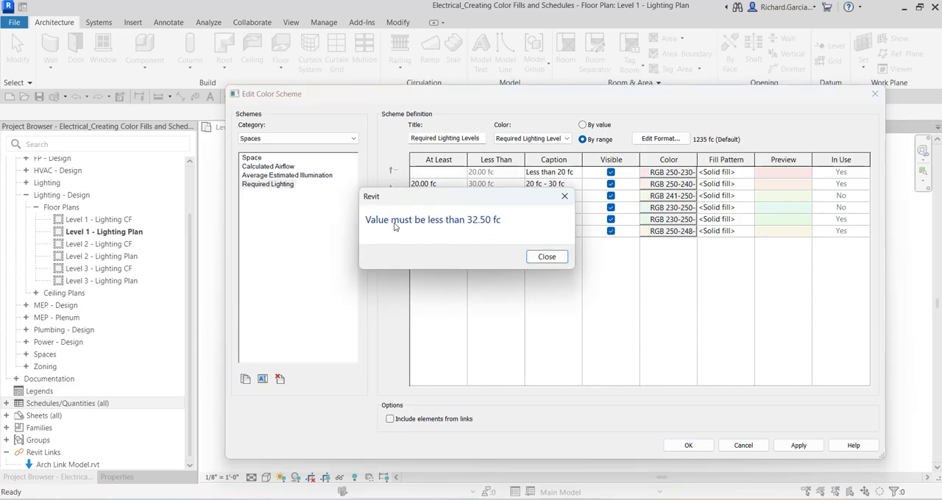
pyautogui.click(545, 257)
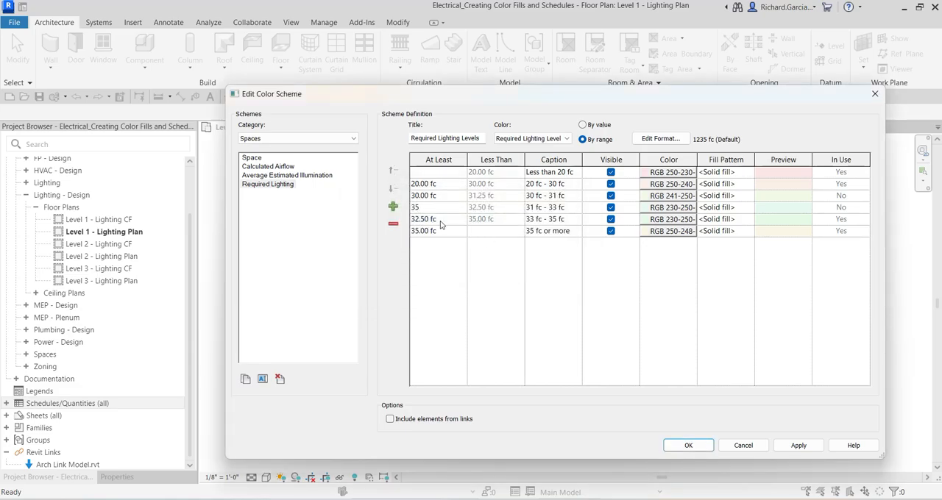
# Restore the fourth range's At Least value to 31.25 fc
pyautogui.click(441, 223)
pyautogui.click(542, 256)
pyautogui.write('1')
pyautogui.press('BackSpace')
pyautogui.press('BackSpace')
pyautogui.press('BackSpace')
pyautogui.write('31.25')
pyautogui.press('Tab')
# Set the top range's At Least value to 70 fc and the range below it to 50 fc
pyautogui.click(445, 234)
pyautogui.write('70')
pyautogui.press('Tab')
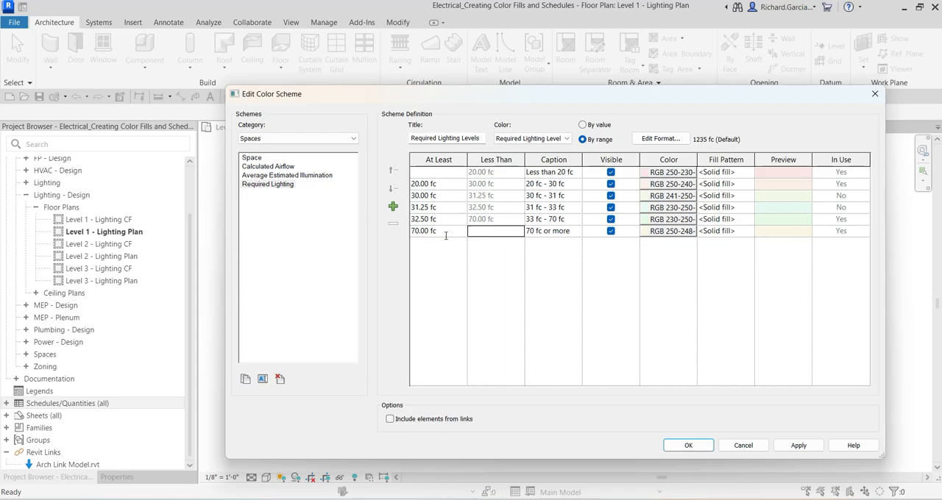
pyautogui.click(447, 220)
pyautogui.write('50')
pyautogui.press('Tab')
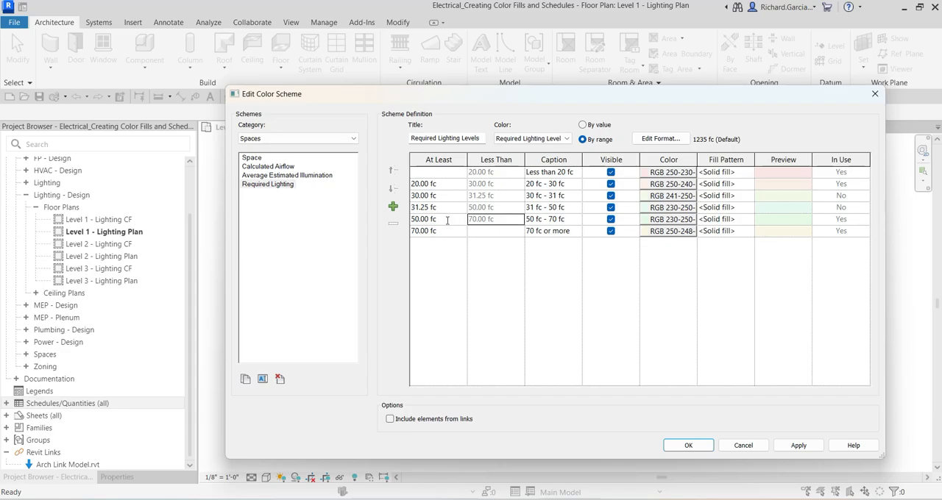
# Set the 31.25 fc range's At Least value to 35 fc
pyautogui.click(448, 209)
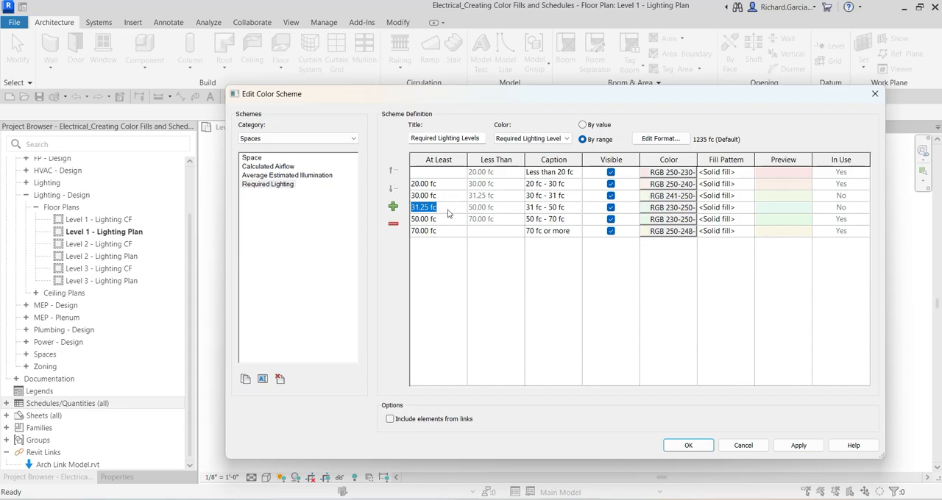
pyautogui.write('35')
pyautogui.press('Tab')
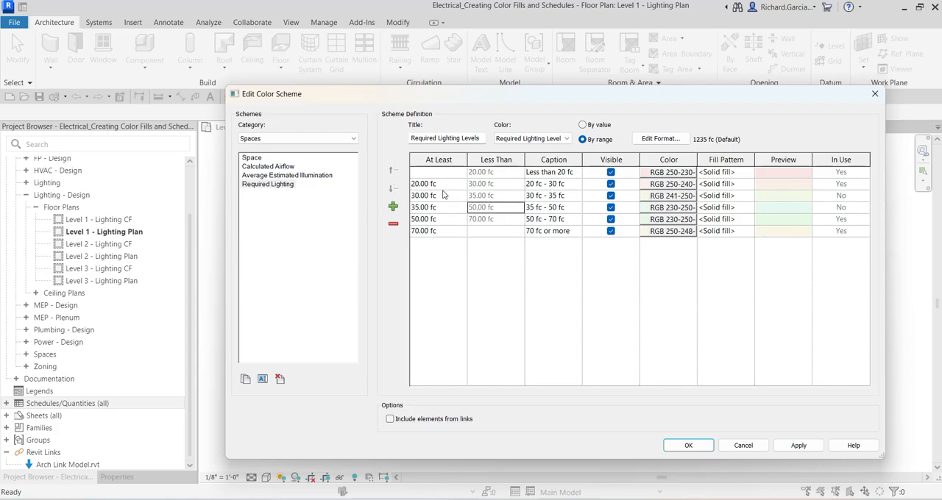
# Inspect the color and fill pattern choices for the lowest range, keeping Solid fill, and apply the color scheme
pyautogui.click(673, 173)
pyautogui.press('ctrl')
pyautogui.press('ctrl')
pyautogui.press('ctrl')
pyautogui.click(725, 174)
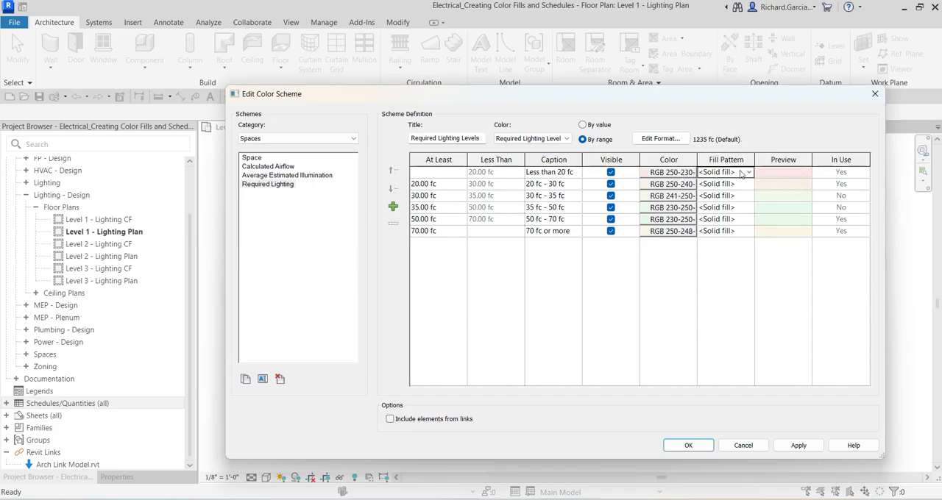
pyautogui.click(749, 172)
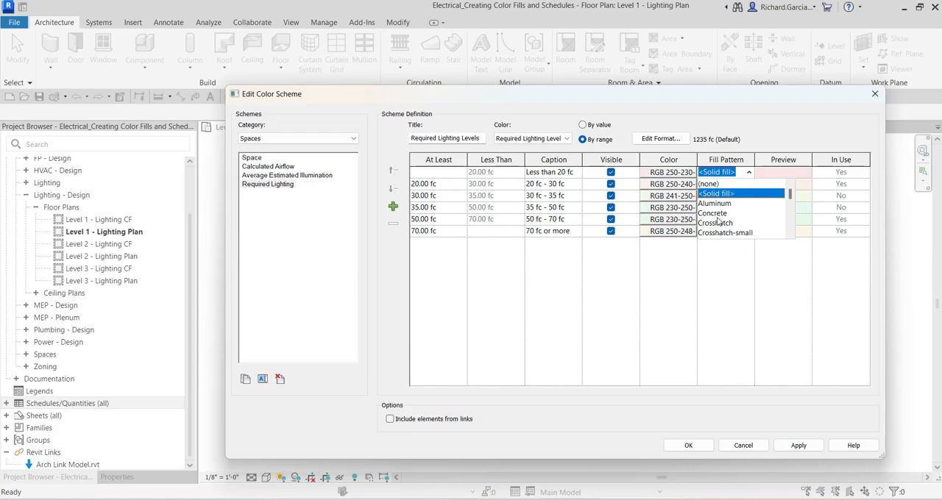
pyautogui.scroll(-3, 728, 220)
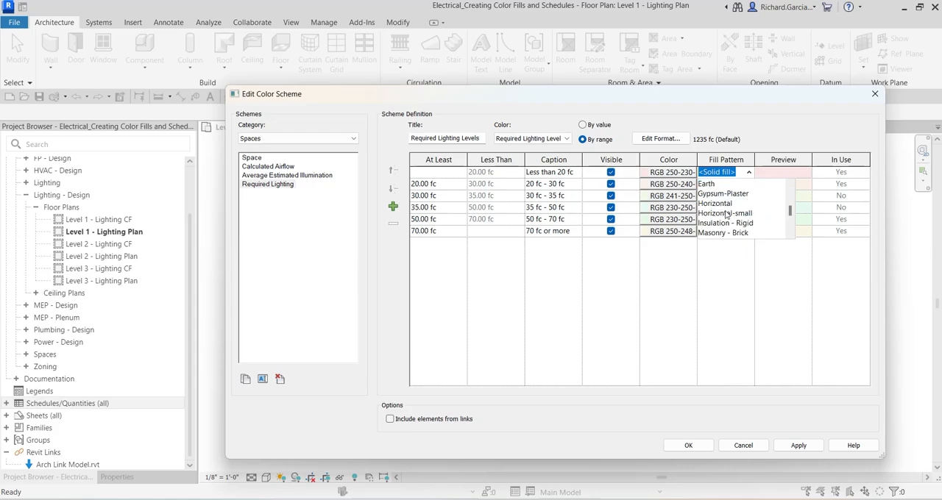
pyautogui.click(763, 135)
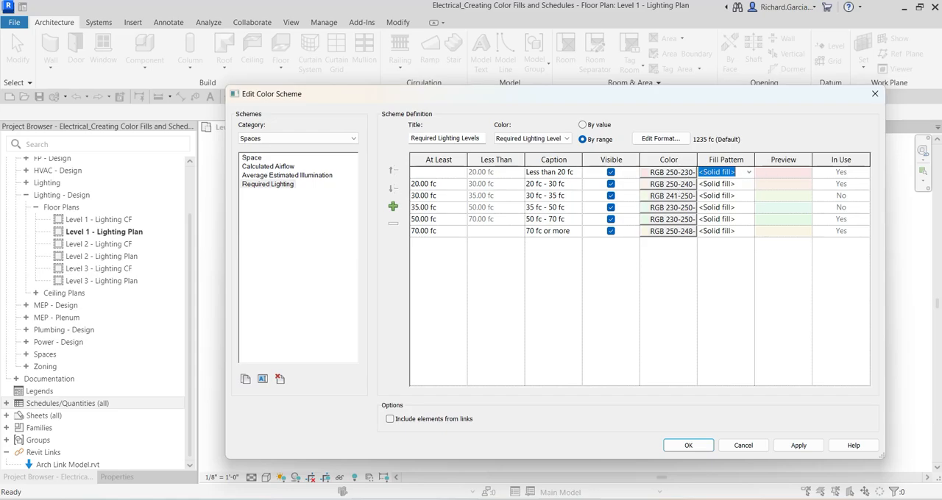
pyautogui.click(689, 446)
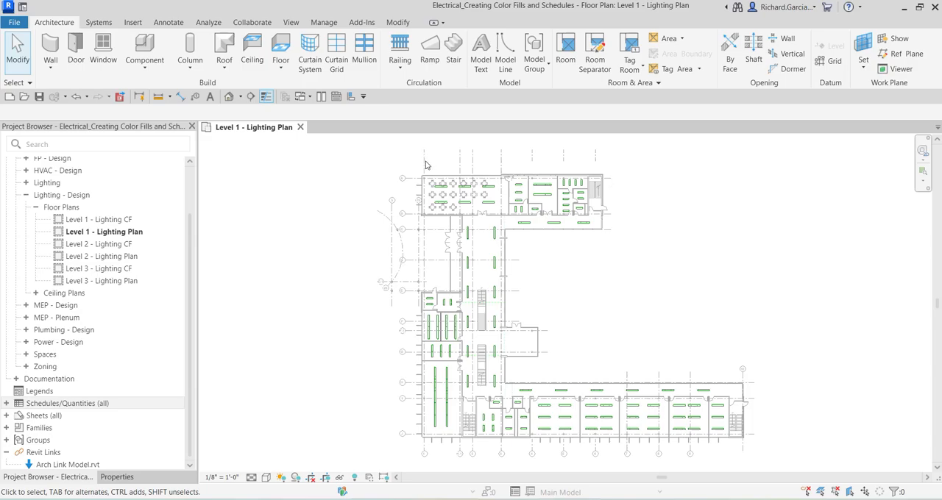
# Place a color fill legend beside the plan using the Spaces space type and the Required Lighting color scheme
pyautogui.click(170, 24)
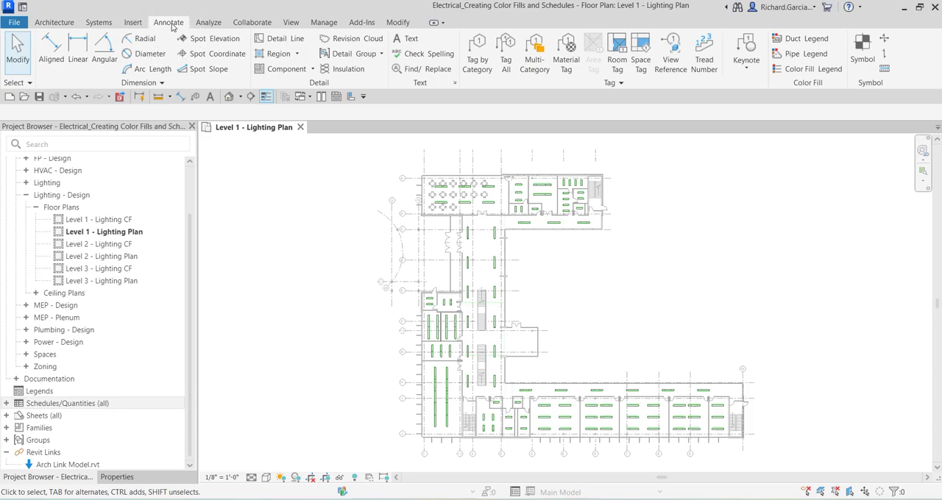
pyautogui.click(811, 70)
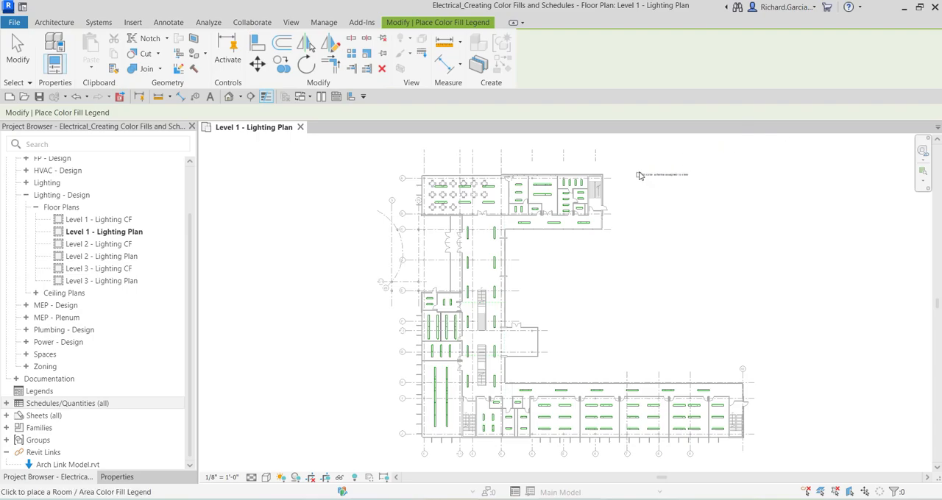
pyautogui.scroll(5, 625, 176)
pyautogui.click(596, 158)
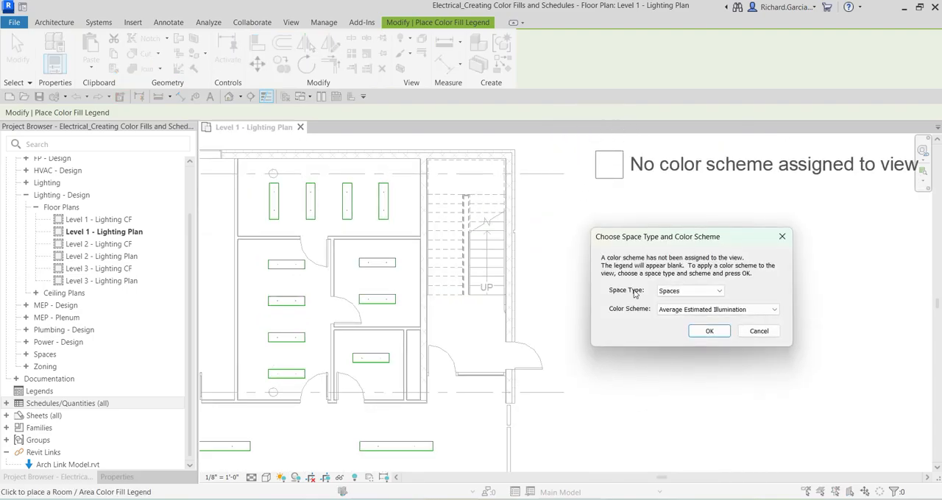
pyautogui.click(662, 293)
pyautogui.click(677, 318)
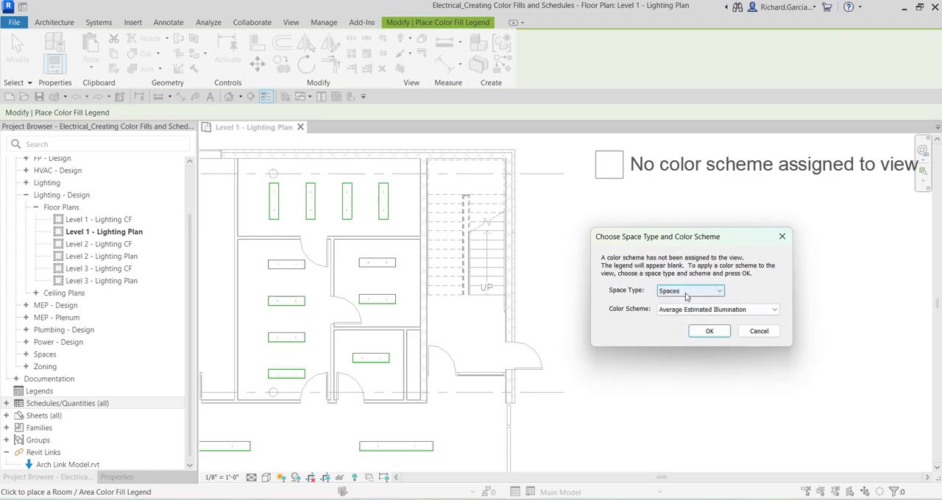
pyautogui.click(680, 310)
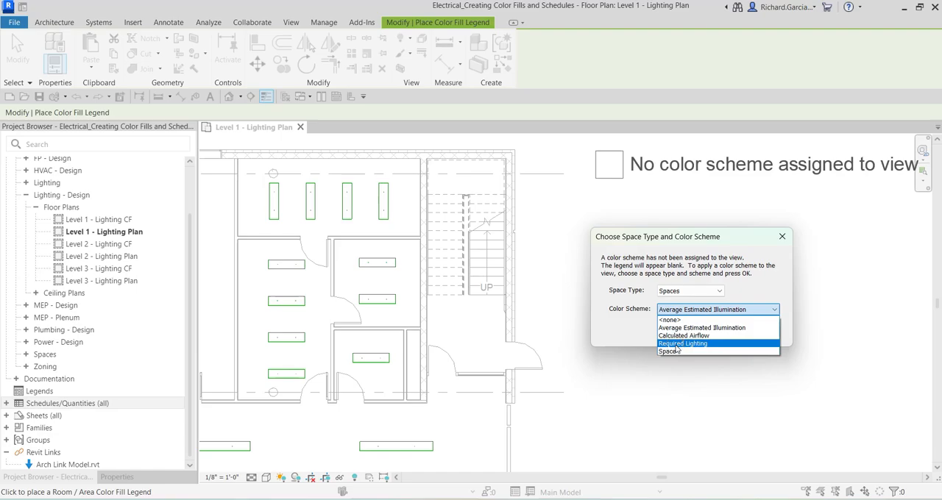
pyautogui.click(676, 344)
pyautogui.click(709, 332)
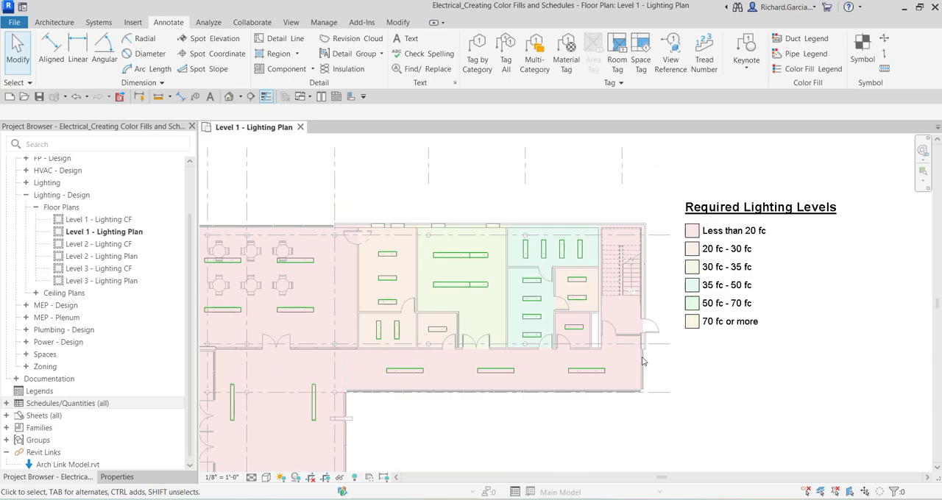
# Examine the color-filled lighting plan and its Required Lighting Levels legend
pyautogui.scroll(-5, 642, 361)
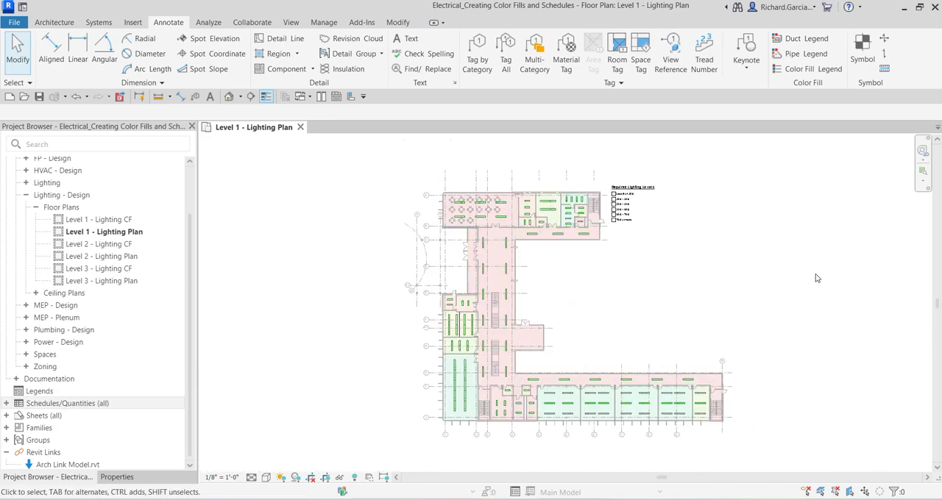
pyautogui.scroll(1, 631, 246)
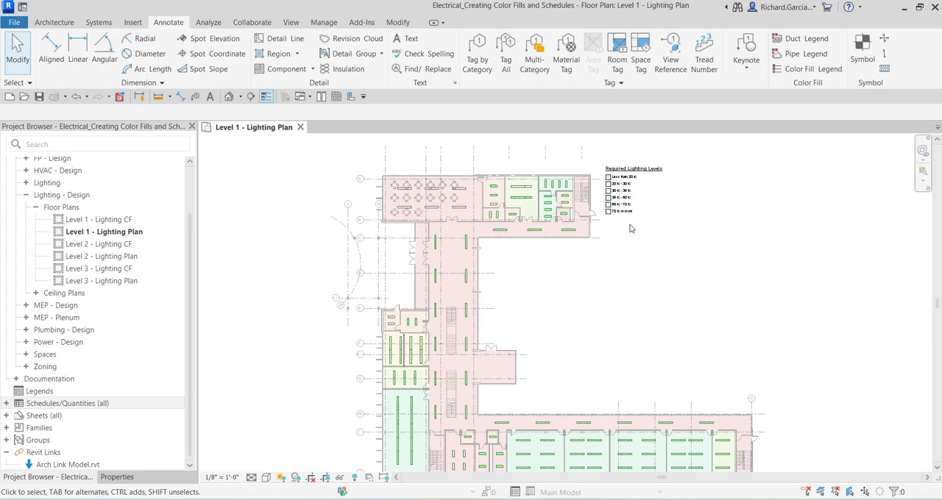
pyautogui.scroll(-1, 630, 228)
pyautogui.moveTo(682, 270); pyautogui.dragTo(612, 271, button='middle')
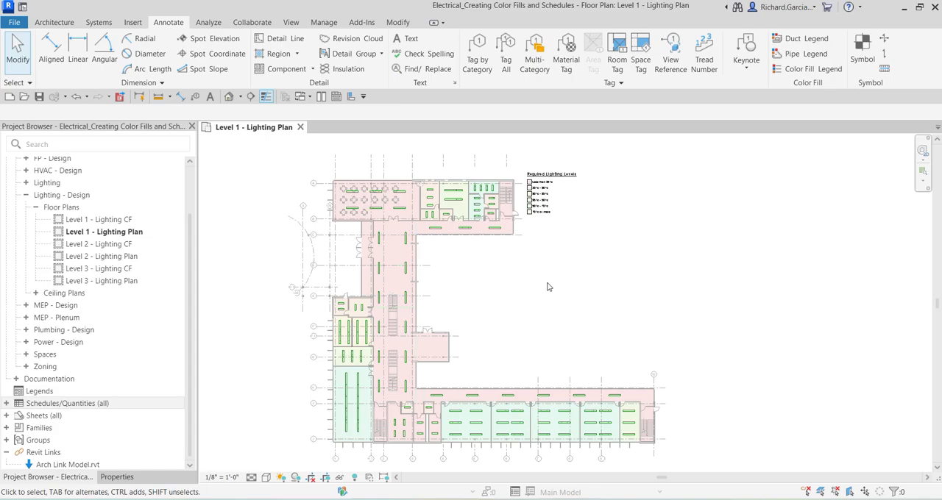
pyautogui.scroll(6, 537, 197)
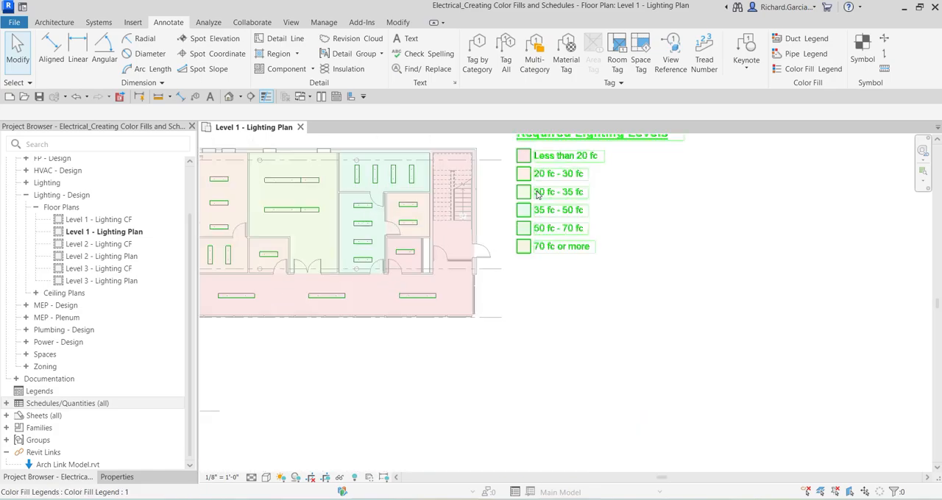
pyautogui.moveTo(599, 243); pyautogui.dragTo(668, 324, button='middle')
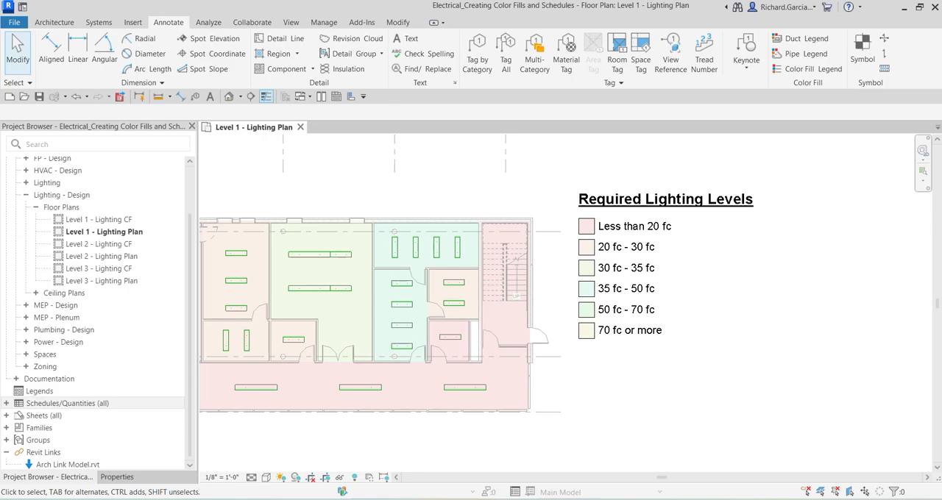
pyautogui.scroll(-4, 755, 323)
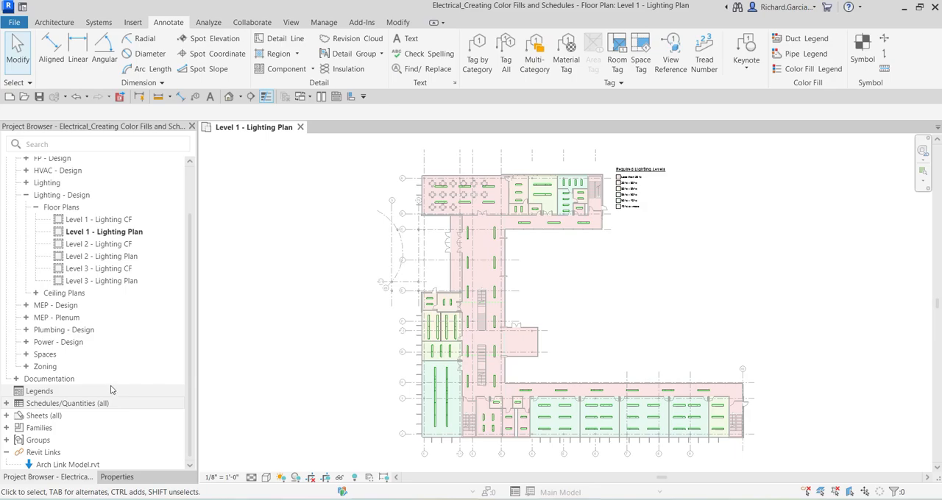
# Create a new Spaces schedule named Space Lighting Analysis
pyautogui.rightClick(59, 405)
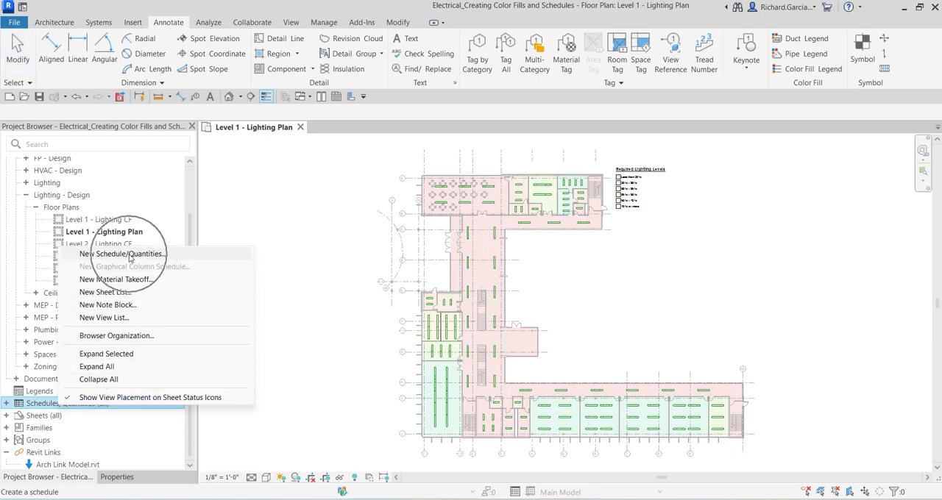
pyautogui.click(130, 256)
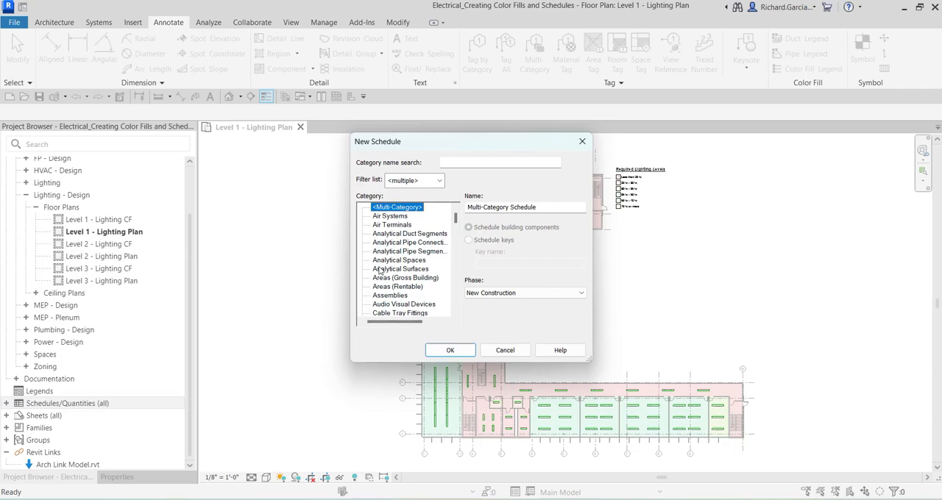
pyautogui.click(408, 244)
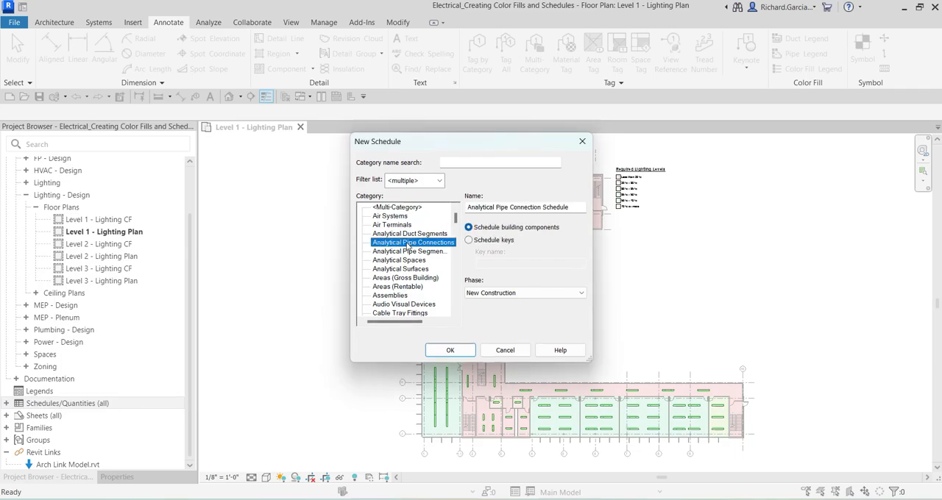
pyautogui.press('s')
pyautogui.scroll(-2, 397, 272)
pyautogui.click(384, 295)
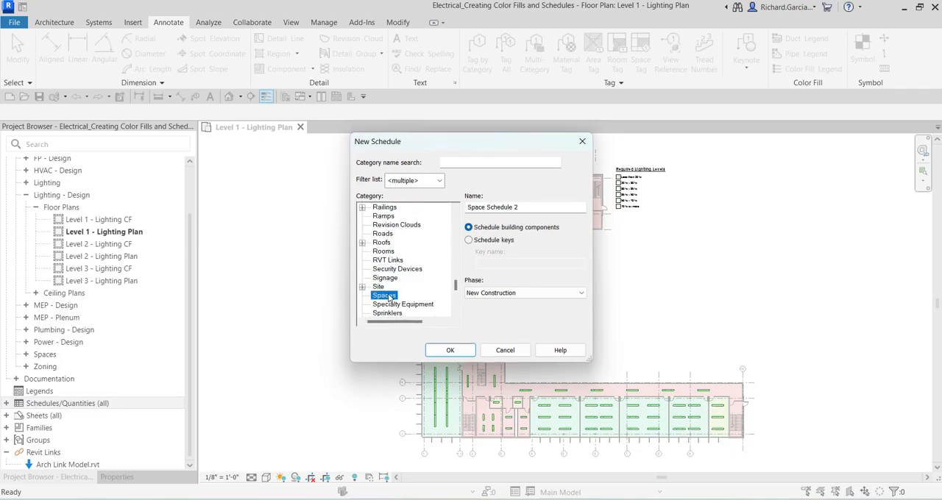
pyautogui.click(529, 208)
pyautogui.moveTo(530, 208); pyautogui.dragTo(391, 208)
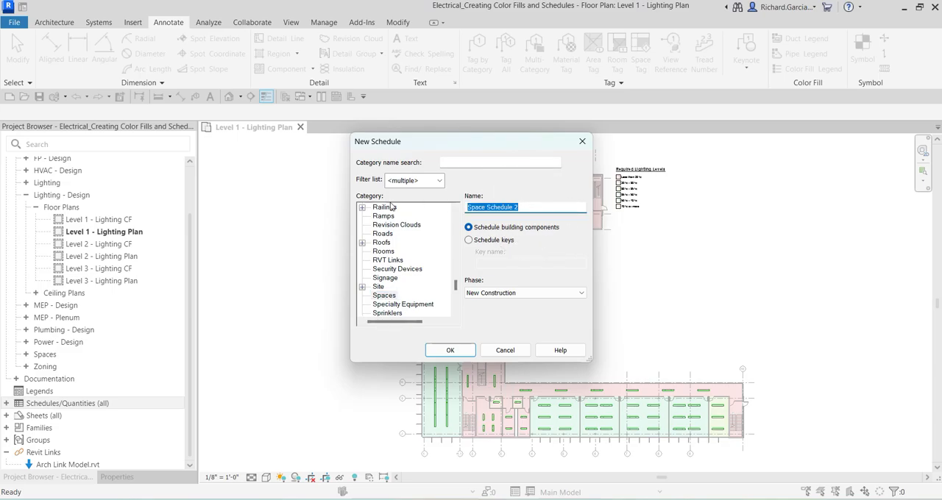
pyautogui.write('S')
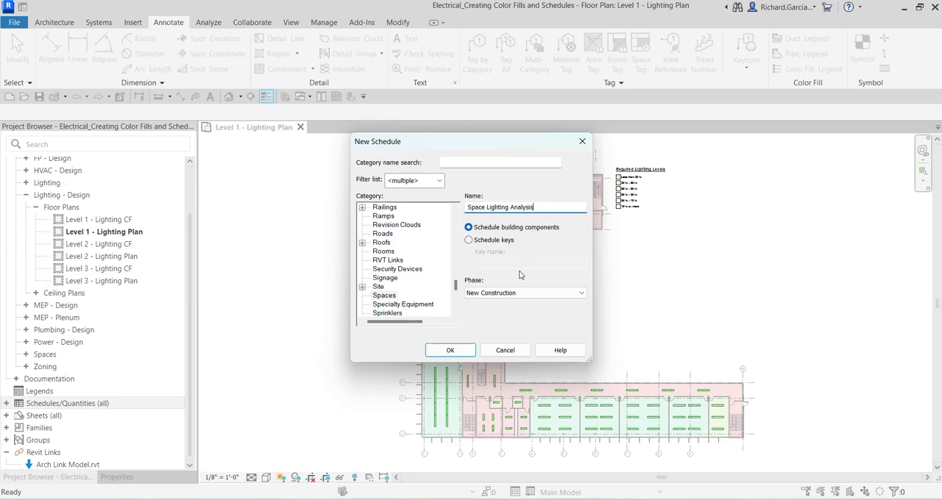
pyautogui.press('ctrl')
pyautogui.press('ctrl')
pyautogui.click(450, 350)
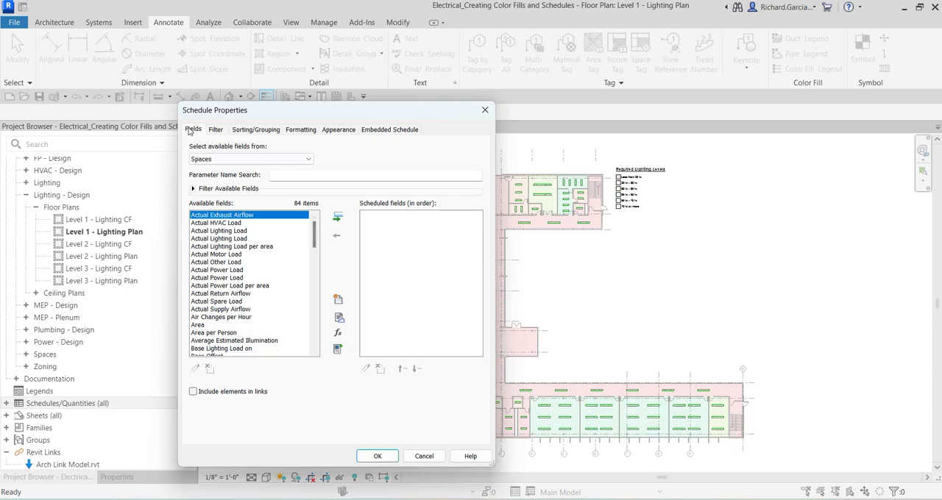
# Add the Number field to the schedule's scheduled fields
pyautogui.press('ctrl')
pyautogui.press('ctrl')
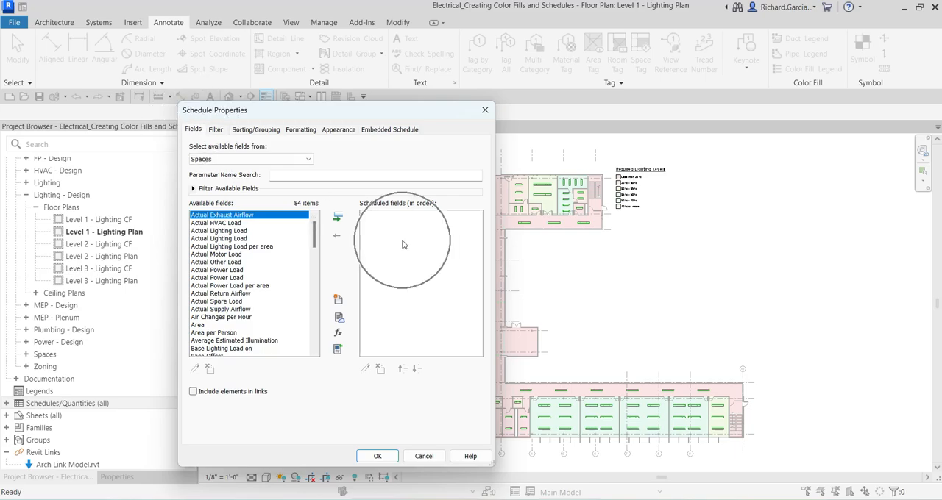
pyautogui.press('ctrl')
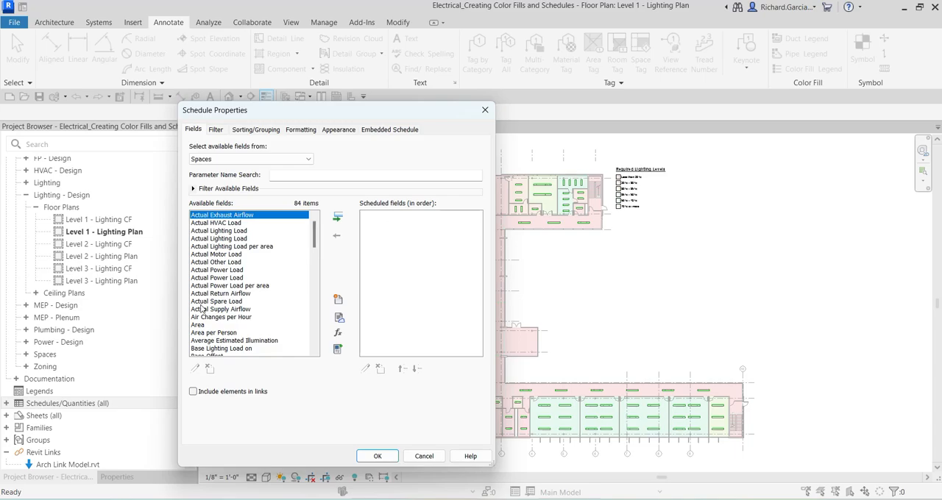
pyautogui.scroll(-7, 234, 309)
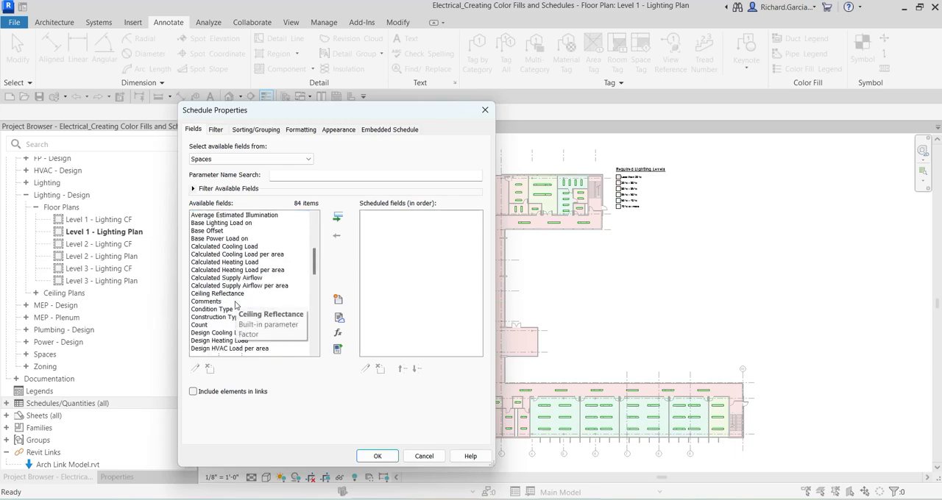
pyautogui.scroll(2, 234, 309)
pyautogui.scroll(-6, 233, 309)
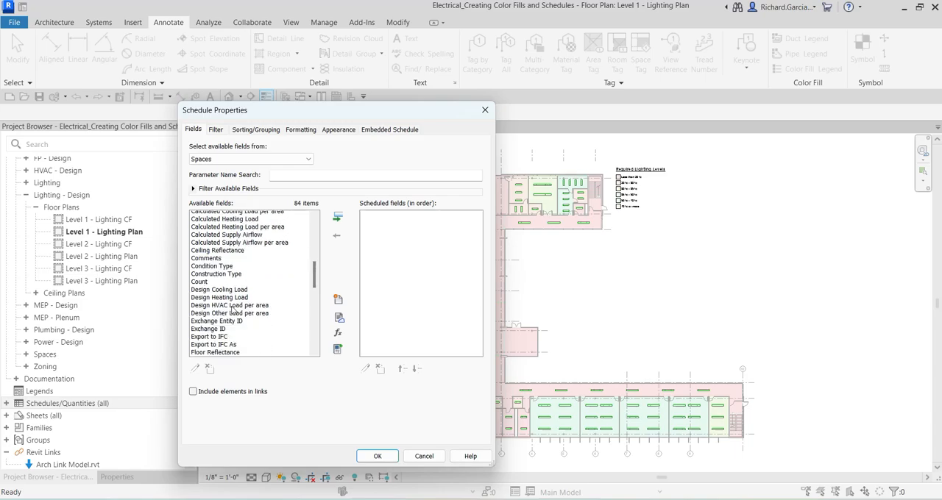
pyautogui.scroll(-2, 234, 313)
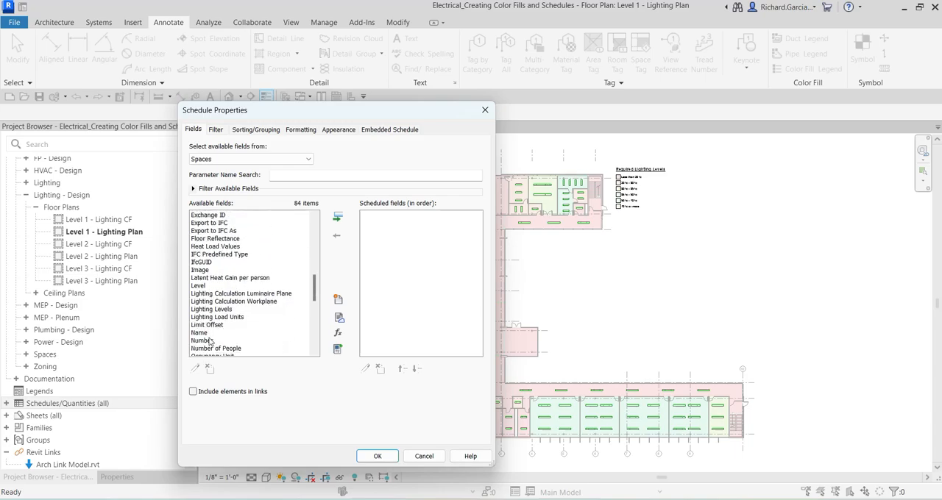
pyautogui.click(208, 340)
pyautogui.doubleClick(208, 342)
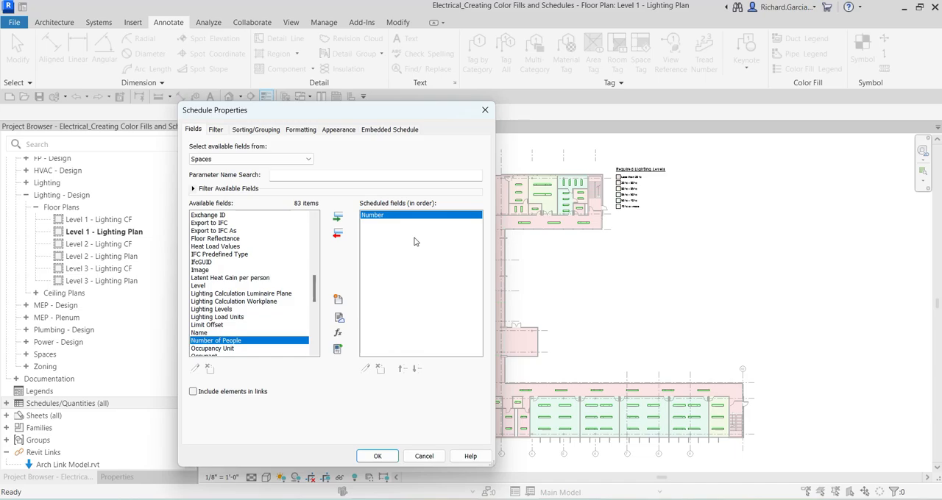
pyautogui.scroll(-2, 195, 317)
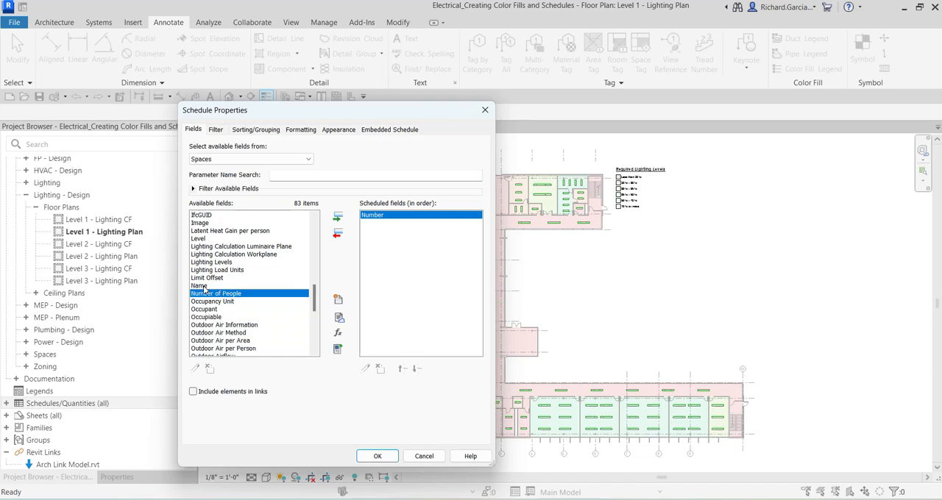
# Add the Name, Level, Average Estimated Illumination and Required Lighting Level fields to the scheduled fields
pyautogui.doubleClick(201, 285)
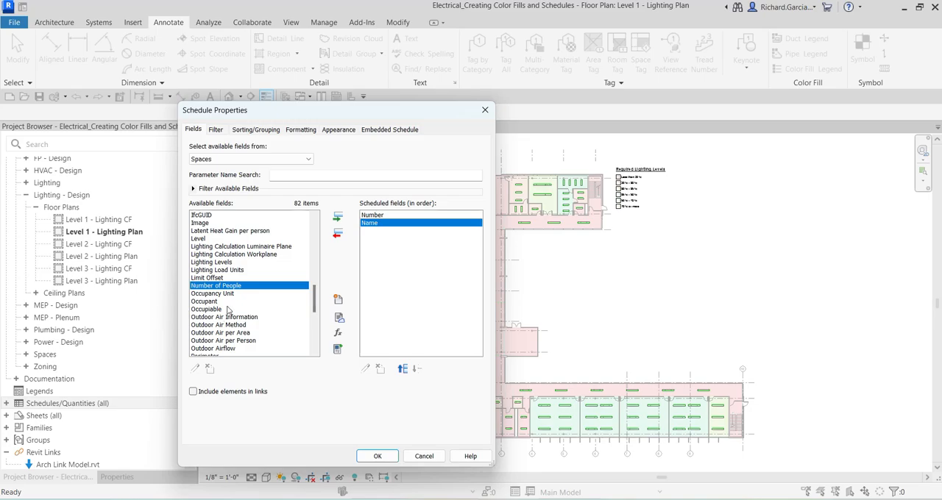
pyautogui.scroll(2, 224, 308)
pyautogui.doubleClick(198, 286)
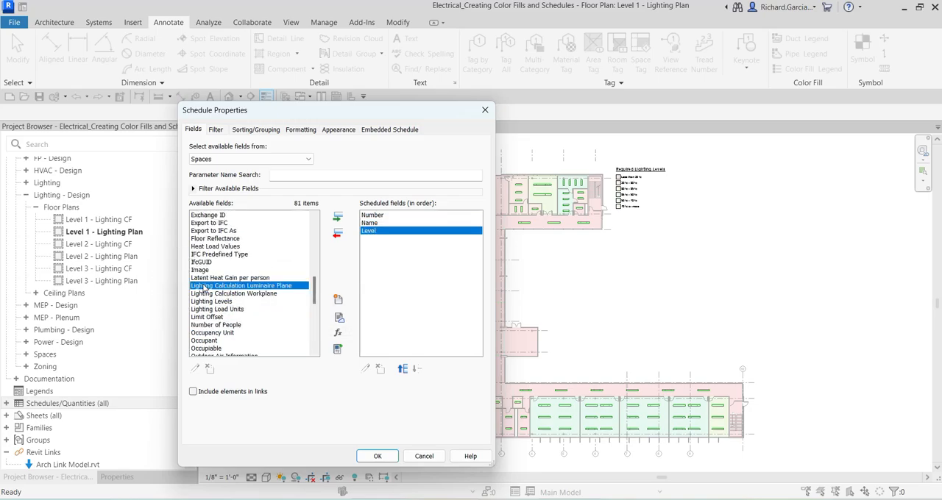
pyautogui.scroll(3, 225, 292)
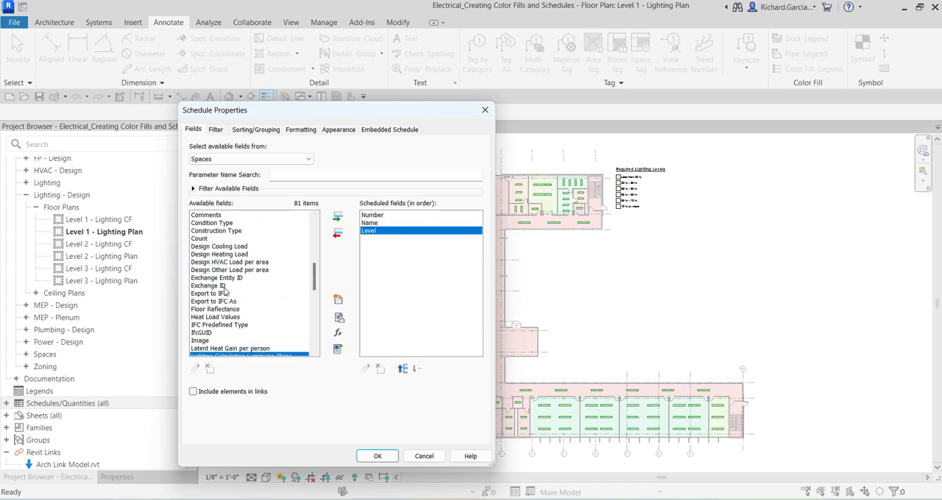
pyautogui.scroll(5, 225, 292)
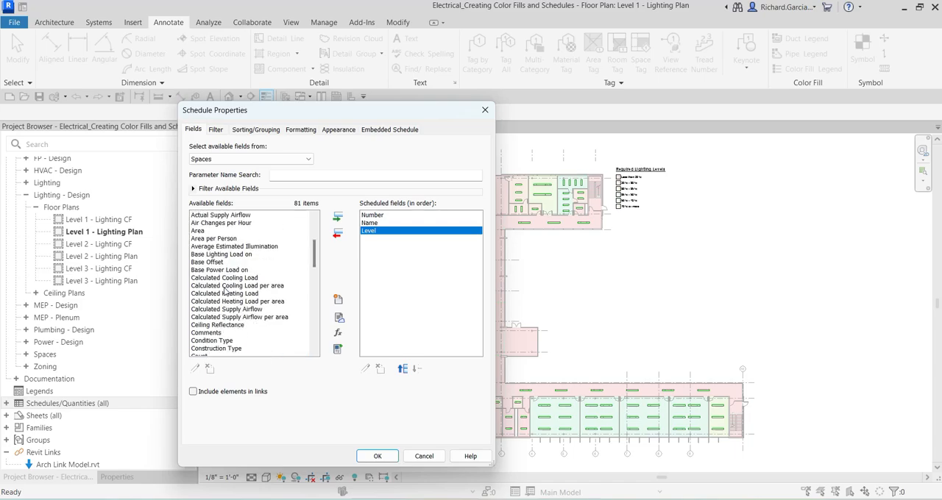
pyautogui.doubleClick(251, 247)
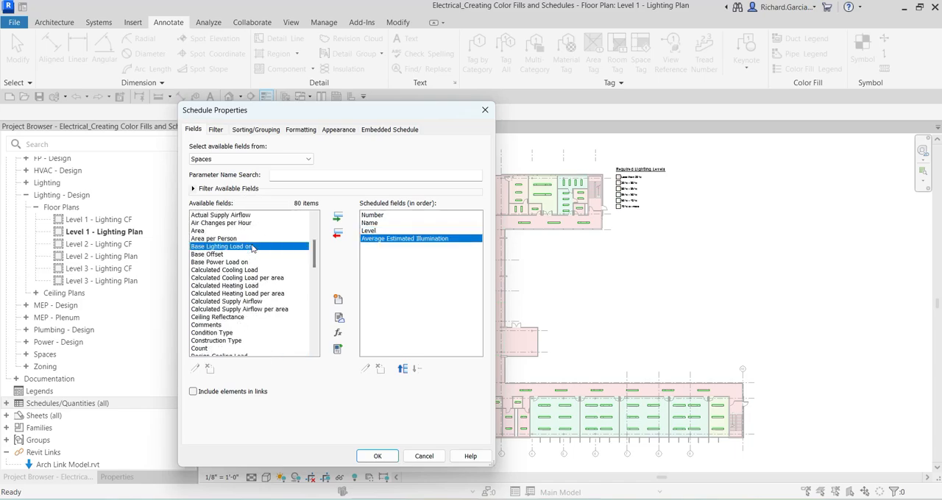
pyautogui.scroll(-8, 247, 319)
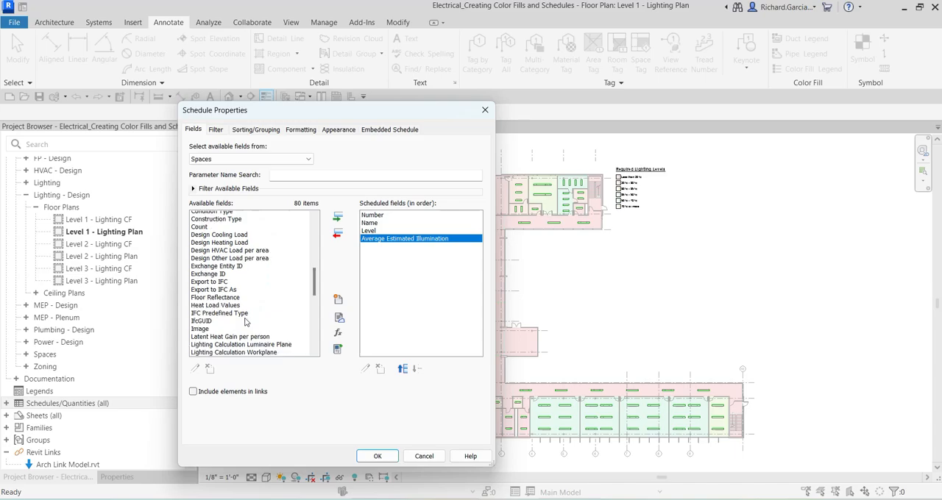
pyautogui.scroll(-5, 245, 320)
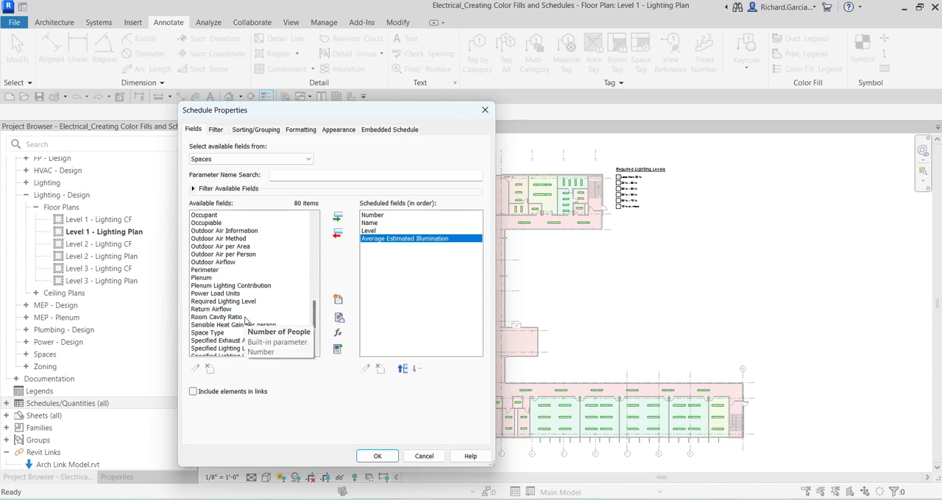
pyautogui.click(228, 302)
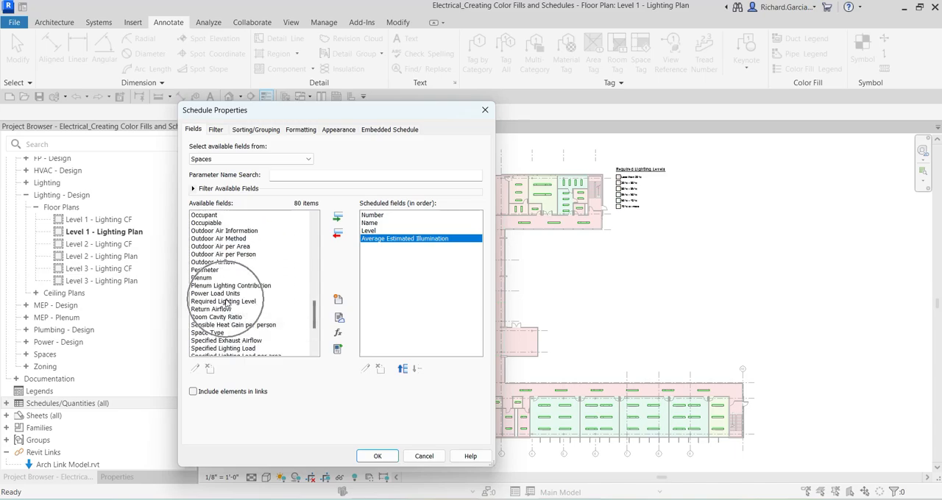
pyautogui.doubleClick(227, 302)
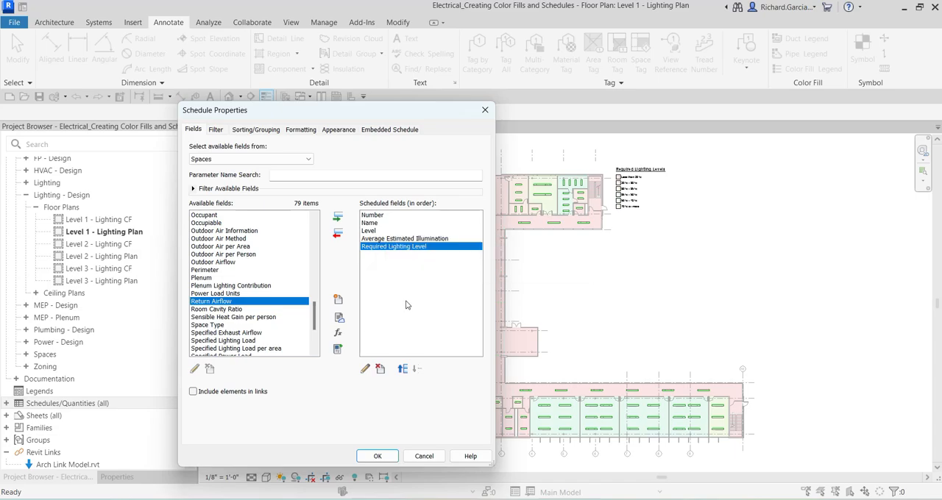
# Create a calculated value named Lighting Delta as a formula with Electrical discipline and Illuminance type
pyautogui.click(338, 335)
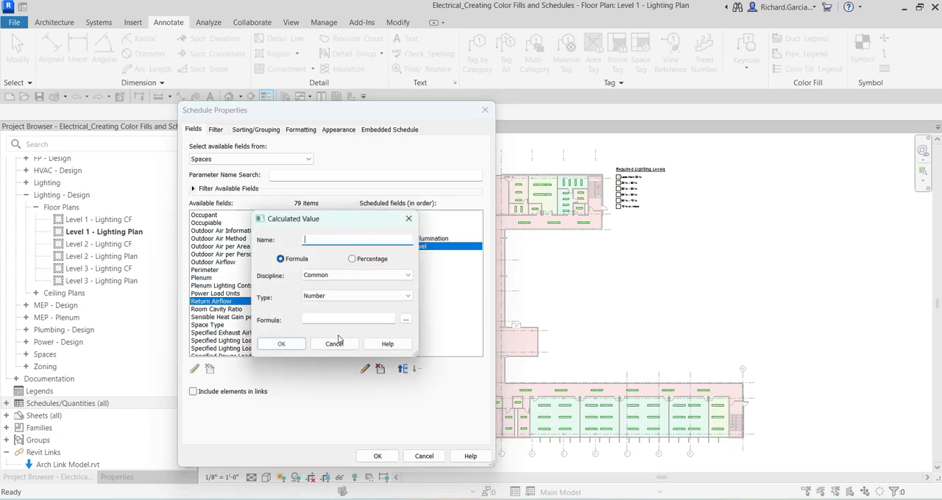
pyautogui.click(318, 239)
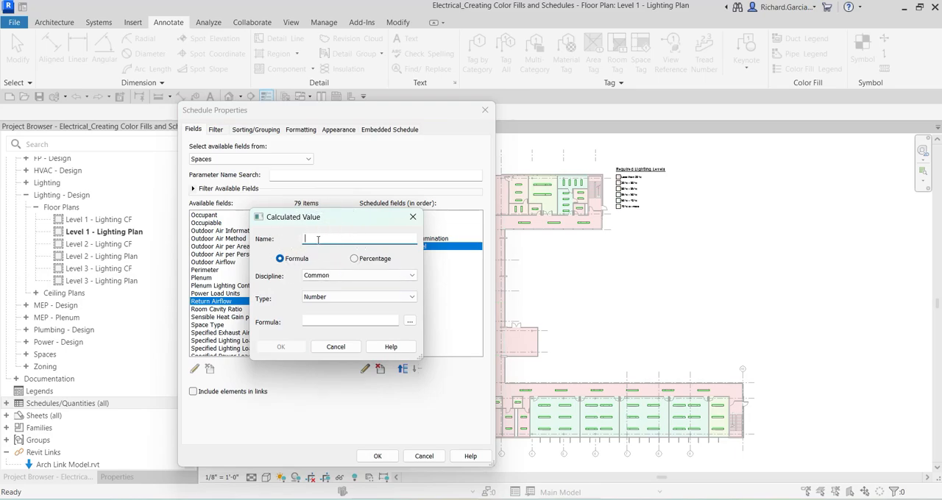
pyautogui.write('Lighting Delta')
pyautogui.click(282, 260)
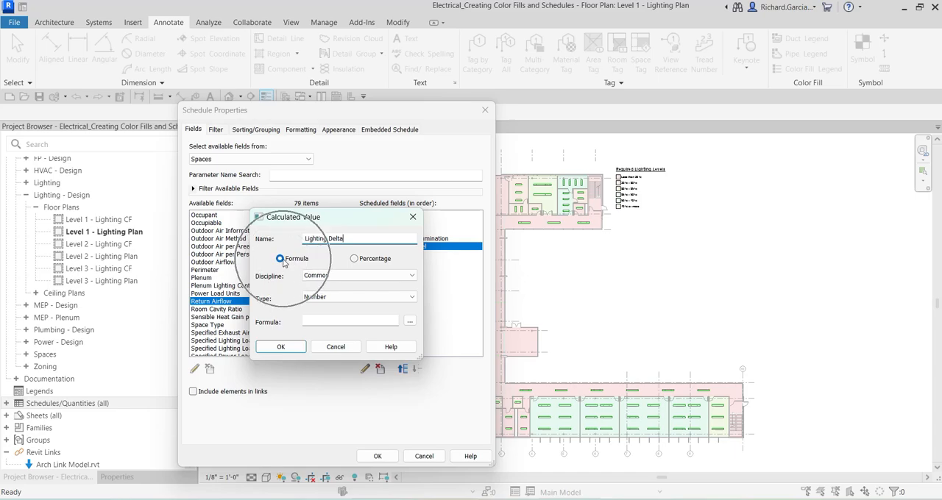
pyautogui.click(335, 276)
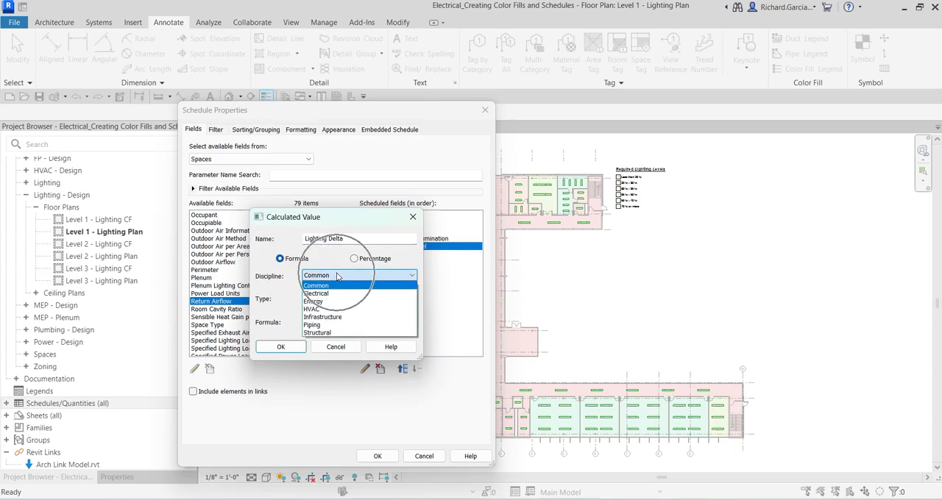
pyautogui.click(325, 293)
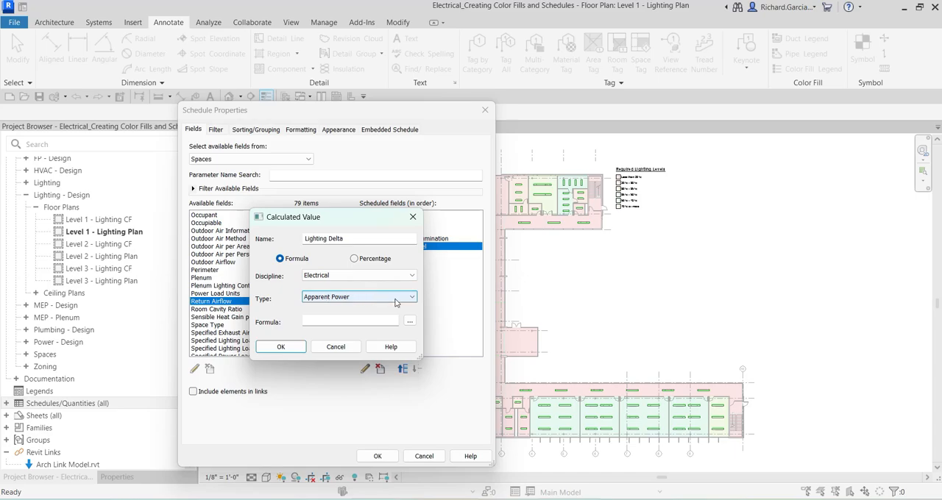
pyautogui.click(364, 299)
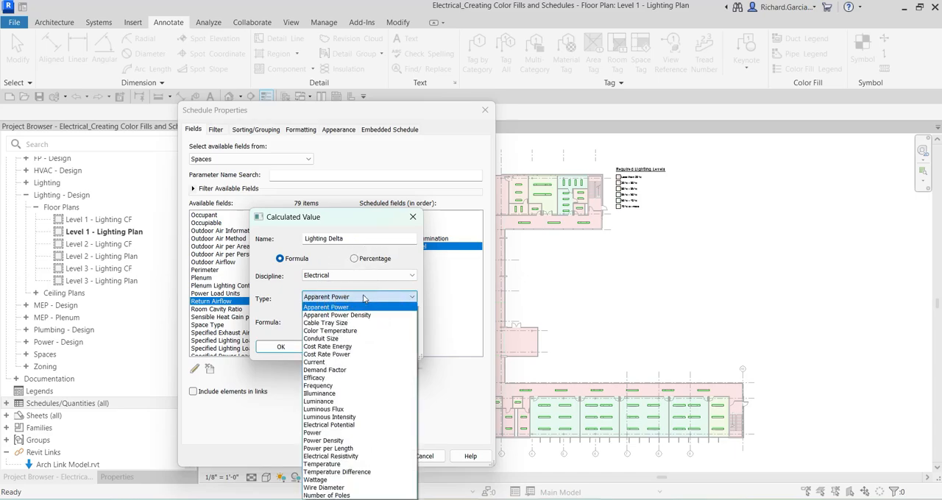
pyautogui.click(334, 394)
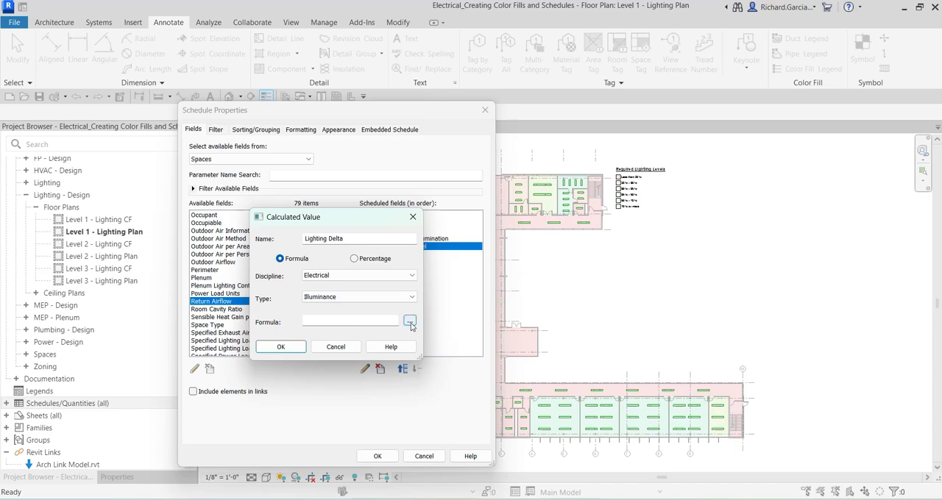
# Set the Lighting Delta formula to Average Estimated Illumination minus Required Lighting Level and confirm the schedule properties
pyautogui.click(411, 325)
pyautogui.click(410, 324)
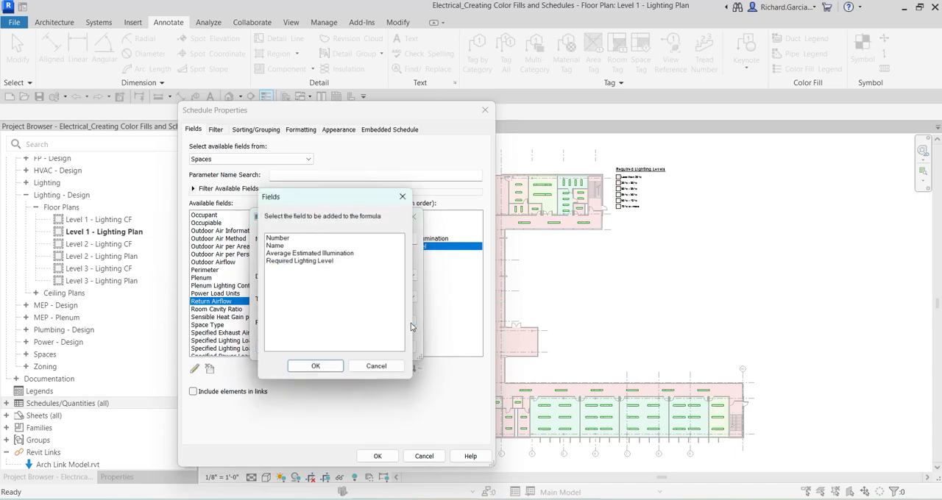
pyautogui.click(298, 251)
pyautogui.doubleClick(299, 252)
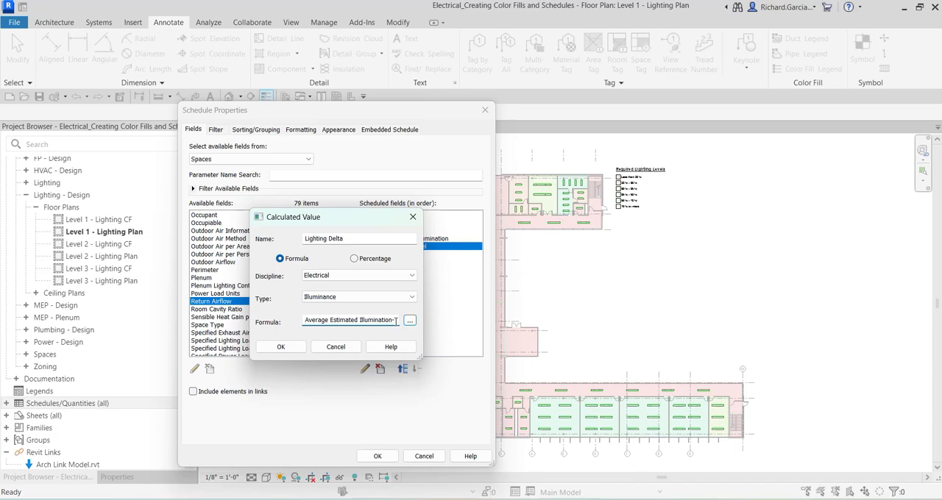
pyautogui.click(410, 322)
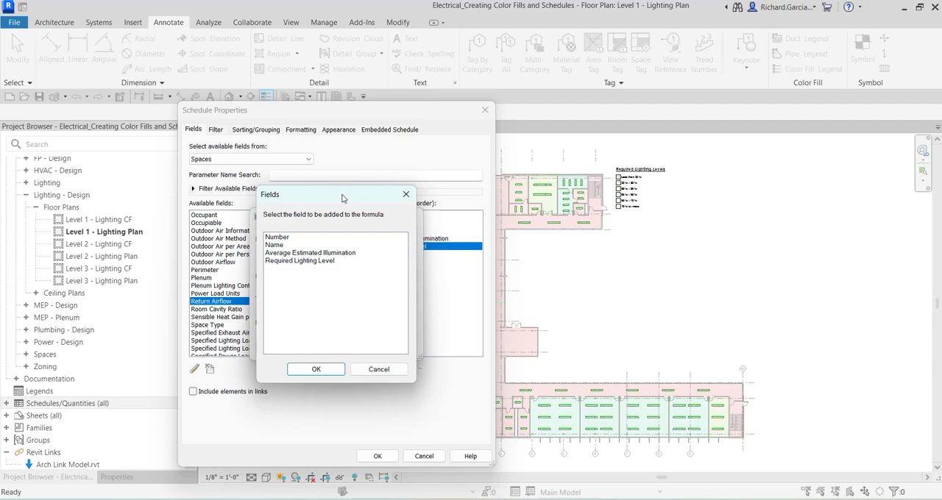
pyautogui.click(296, 262)
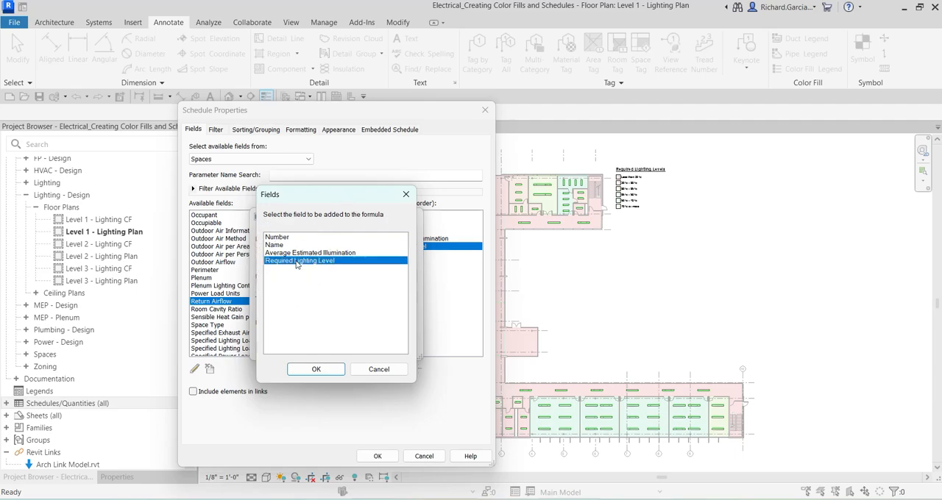
pyautogui.doubleClick(296, 262)
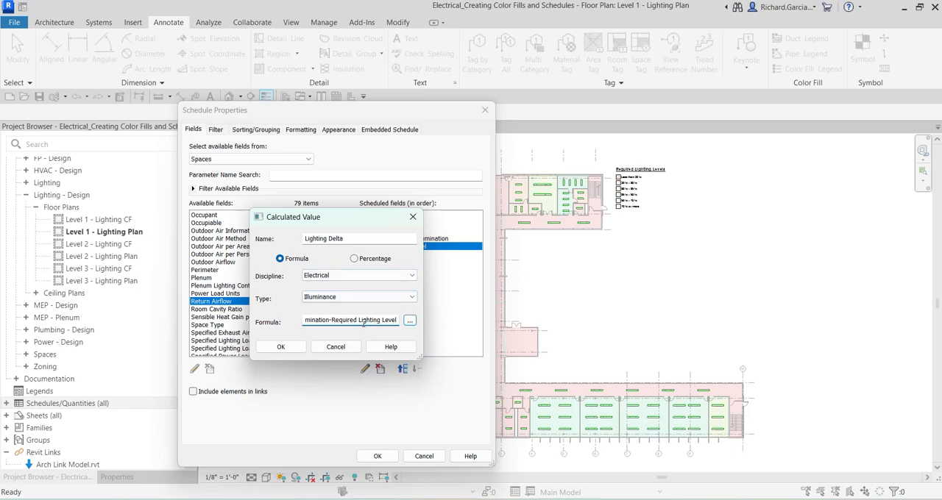
pyautogui.moveTo(365, 321); pyautogui.dragTo(285, 321)
pyautogui.click(329, 320)
pyautogui.moveTo(341, 321); pyautogui.dragTo(423, 319)
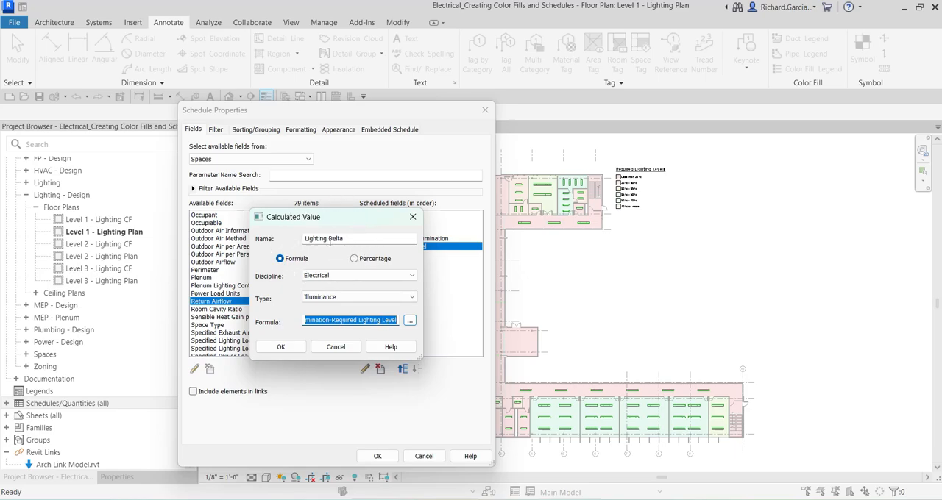
pyautogui.click(282, 348)
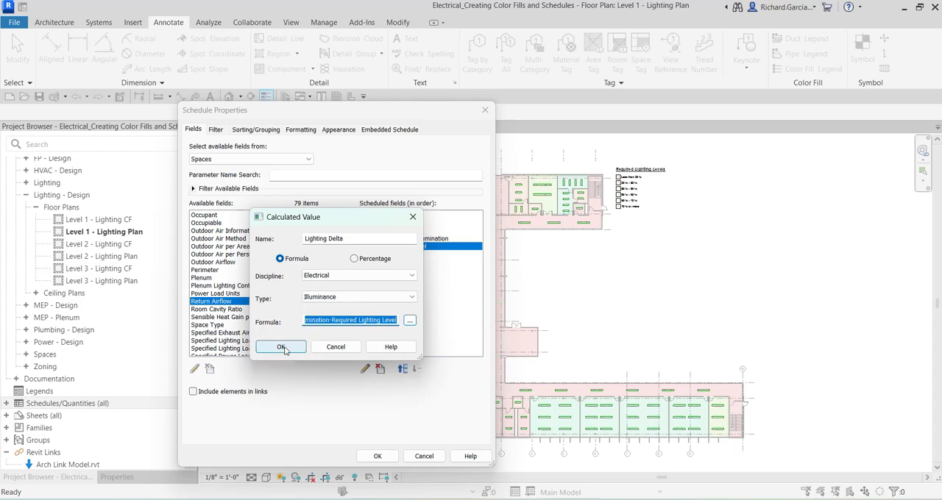
pyautogui.click(283, 348)
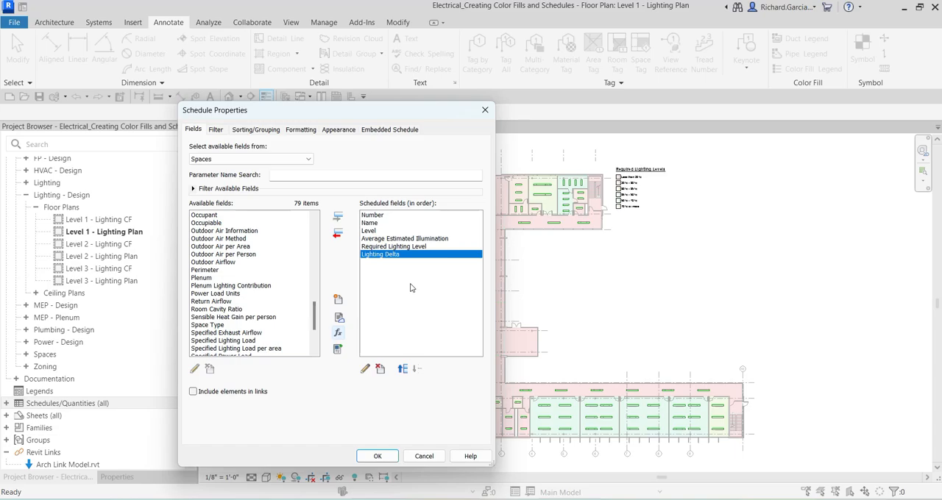
pyautogui.click(379, 457)
pyautogui.click(377, 456)
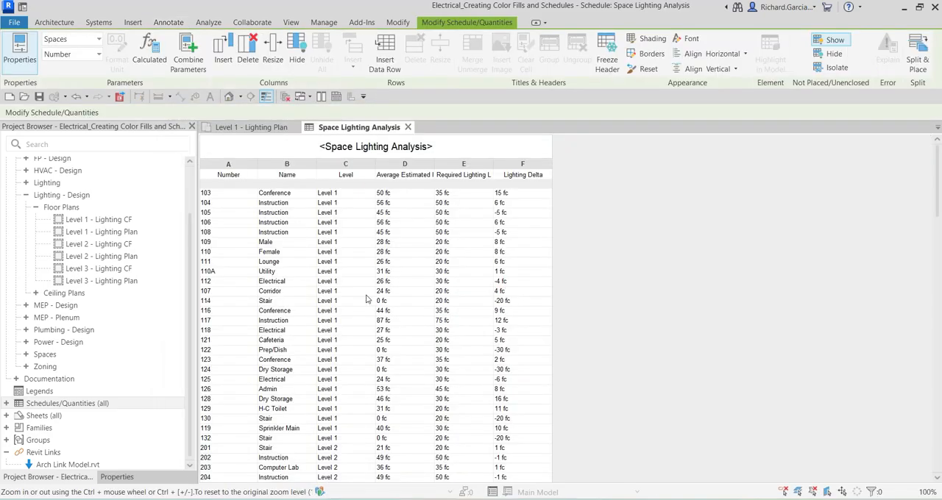
# Widen the Average Estimated Illumination and Required Lighting Level columns so their full headings show
pyautogui.scroll(-3, 368, 298)
pyautogui.scroll(3, 371, 298)
pyautogui.click(436, 164)
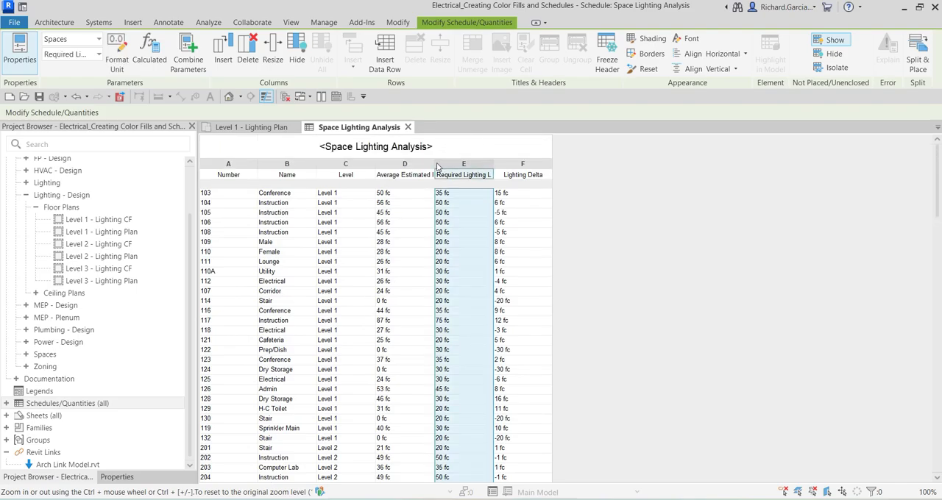
pyautogui.moveTo(436, 165); pyautogui.dragTo(478, 165)
pyautogui.moveTo(536, 163); pyautogui.dragTo(568, 164)
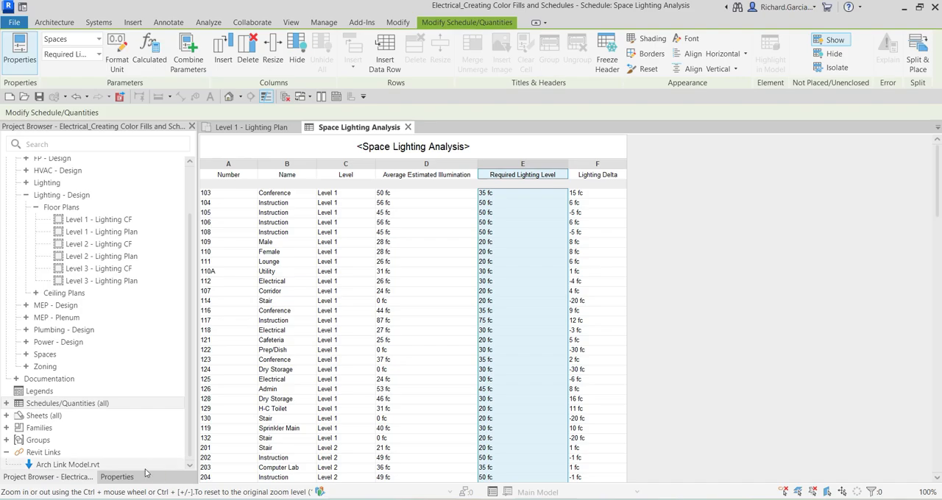
# Sort the schedule by Level, ascending, with a header and a blank line between groups
pyautogui.click(118, 477)
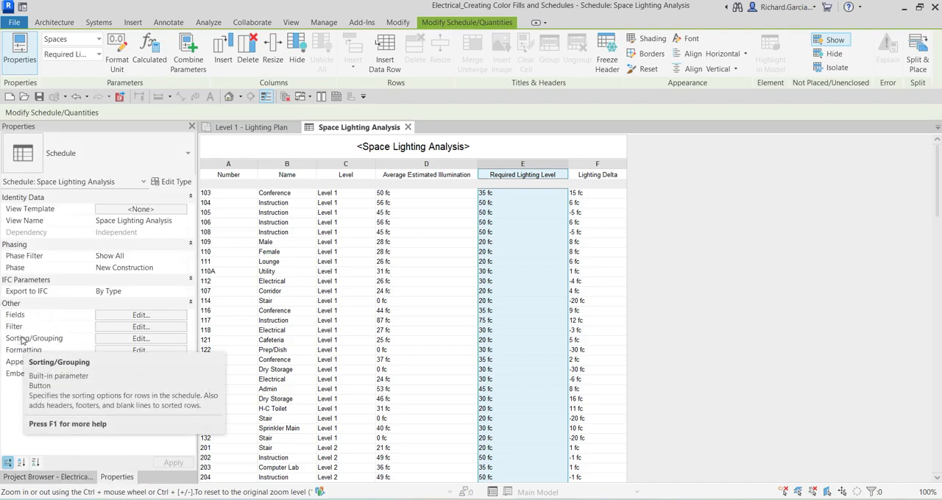
pyautogui.click(140, 339)
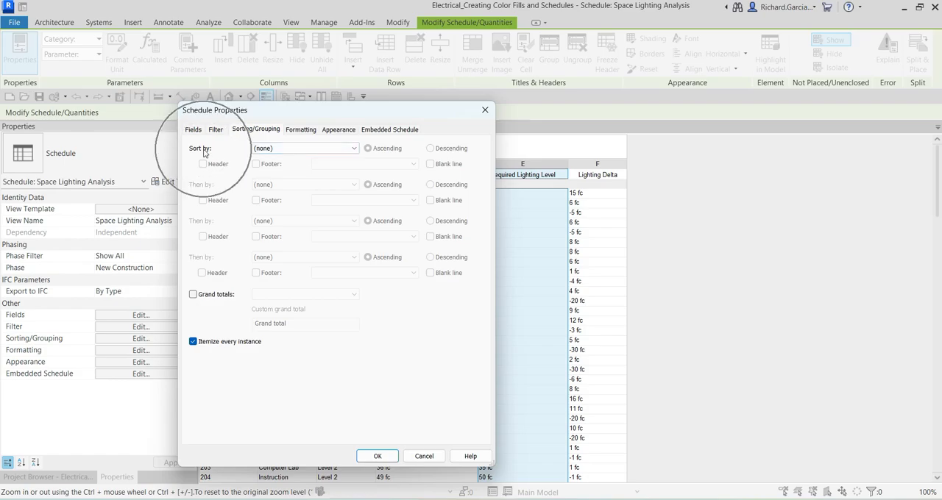
pyautogui.click(261, 151)
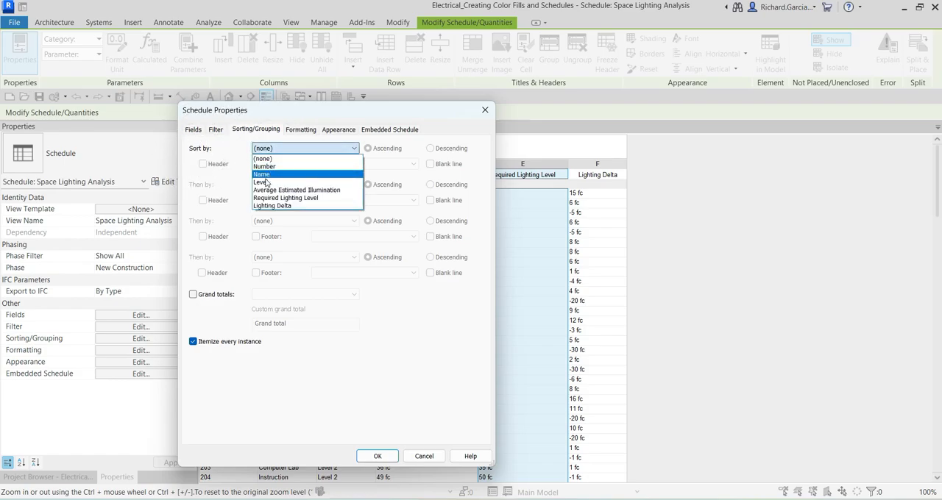
pyautogui.click(266, 182)
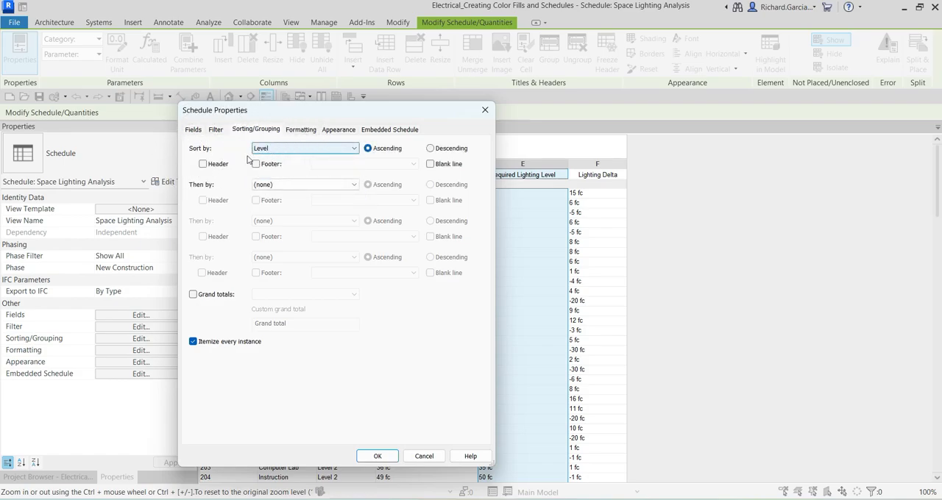
pyautogui.click(203, 164)
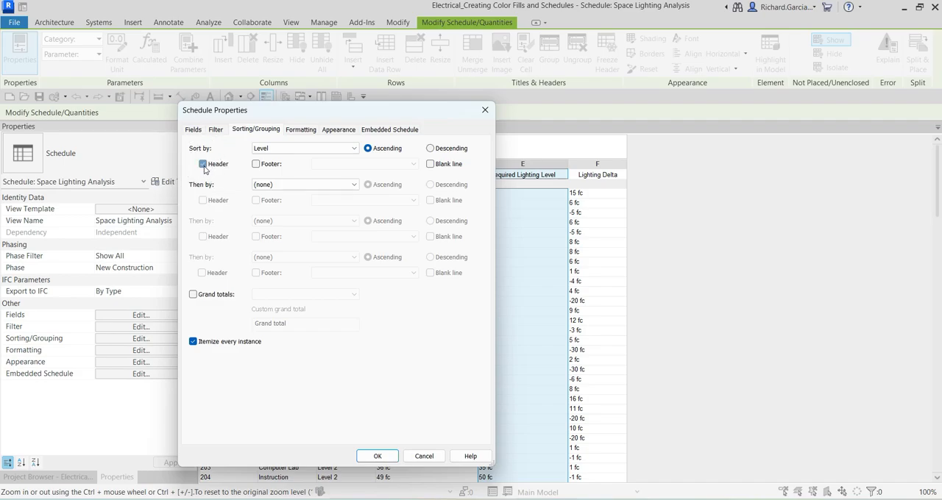
pyautogui.click(430, 164)
pyautogui.moveTo(422, 112); pyautogui.dragTo(817, 127)
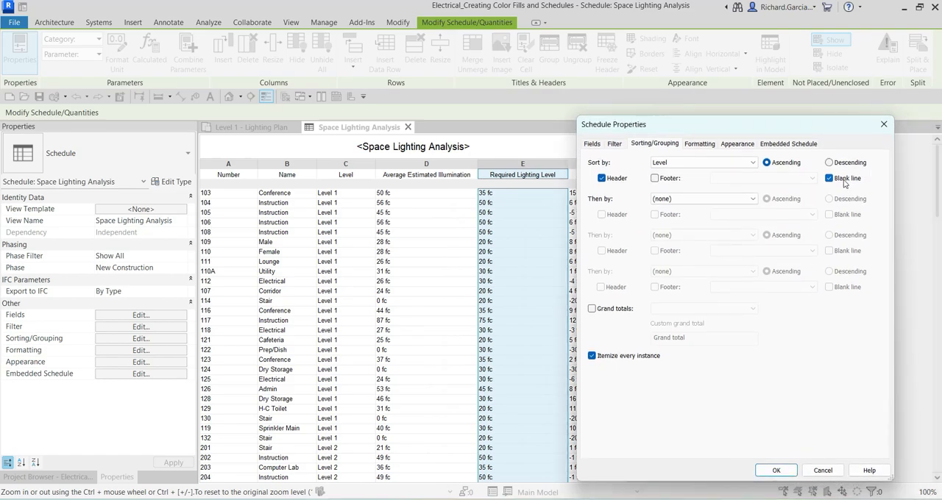
# Add conditional formatting to the Lighting Delta field using the Not Between test with values -5 fc and 5 fc
pyautogui.click(700, 145)
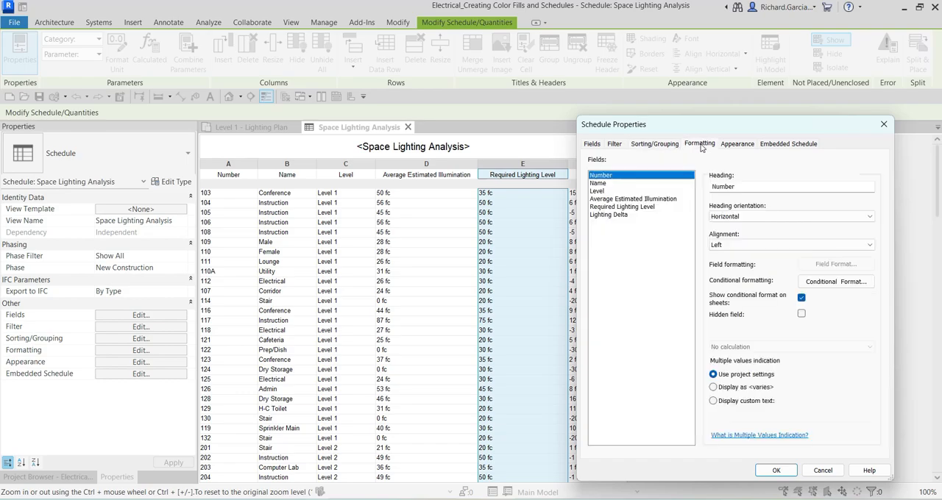
pyautogui.click(702, 147)
pyautogui.click(611, 216)
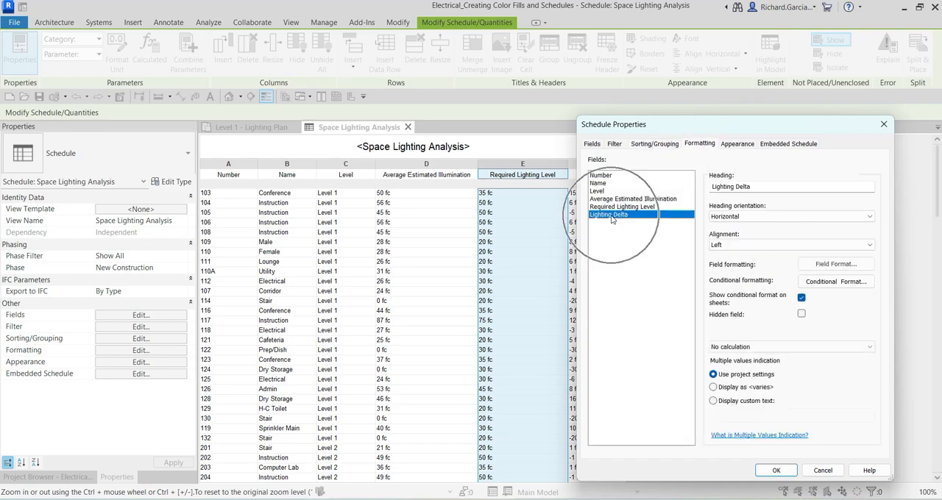
pyautogui.click(739, 284)
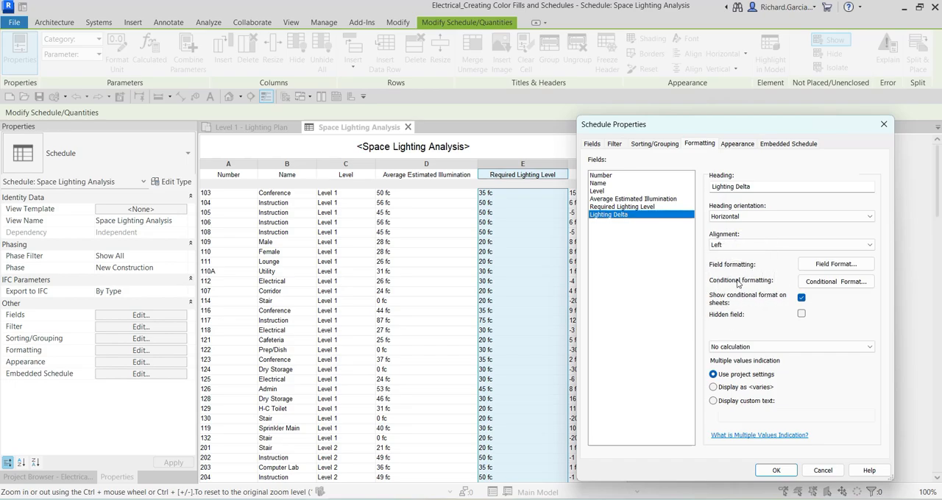
pyautogui.click(825, 284)
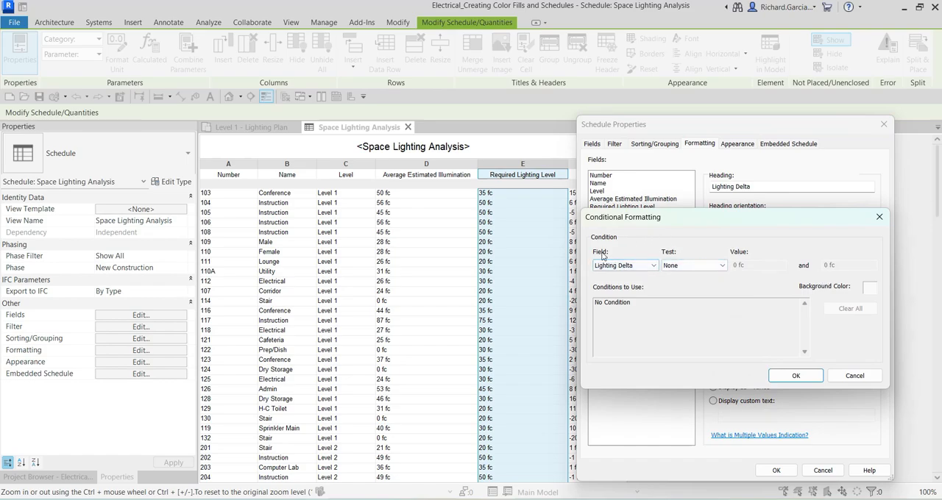
pyautogui.click(694, 267)
pyautogui.click(693, 268)
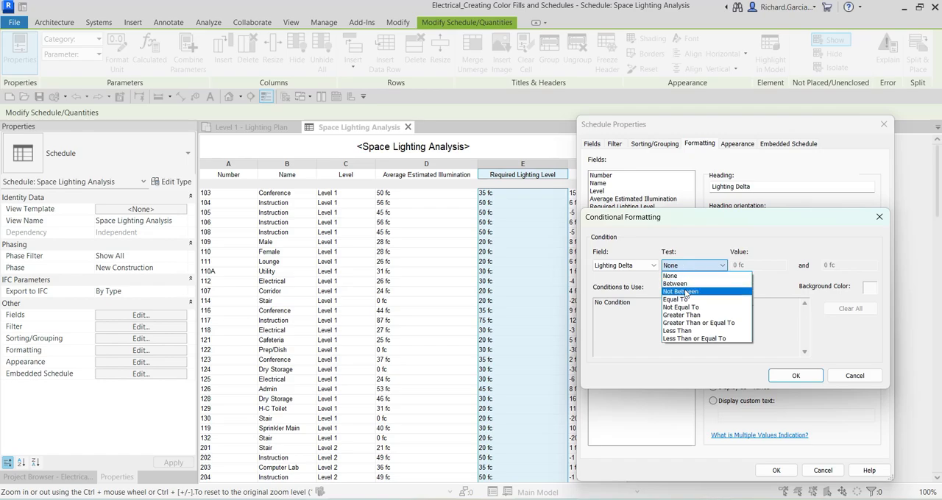
pyautogui.click(688, 294)
pyautogui.moveTo(753, 268); pyautogui.dragTo(715, 261)
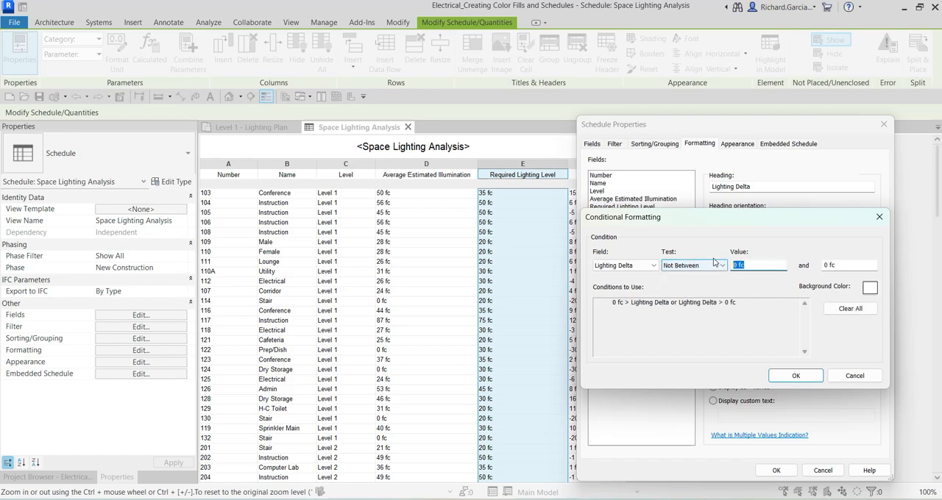
pyautogui.write('-5')
pyautogui.click(854, 266)
pyautogui.moveTo(856, 266); pyautogui.dragTo(817, 268)
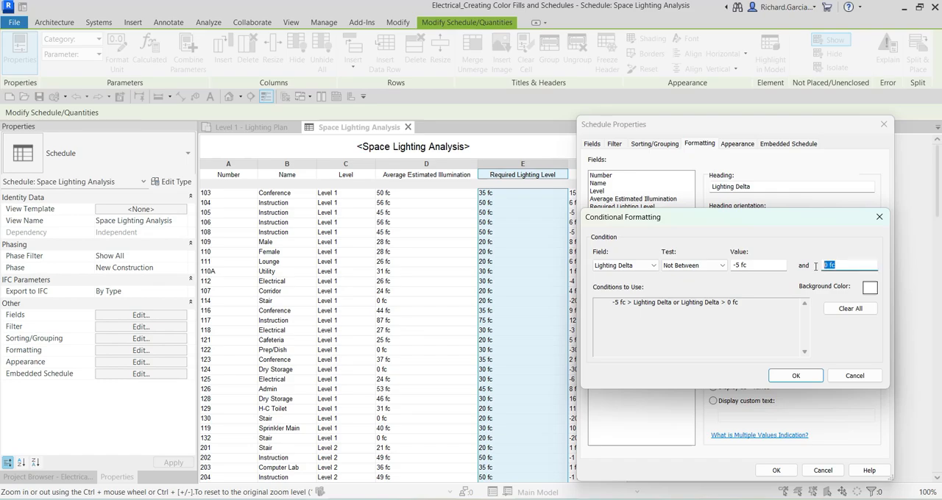
pyautogui.write('5')
pyautogui.click(769, 265)
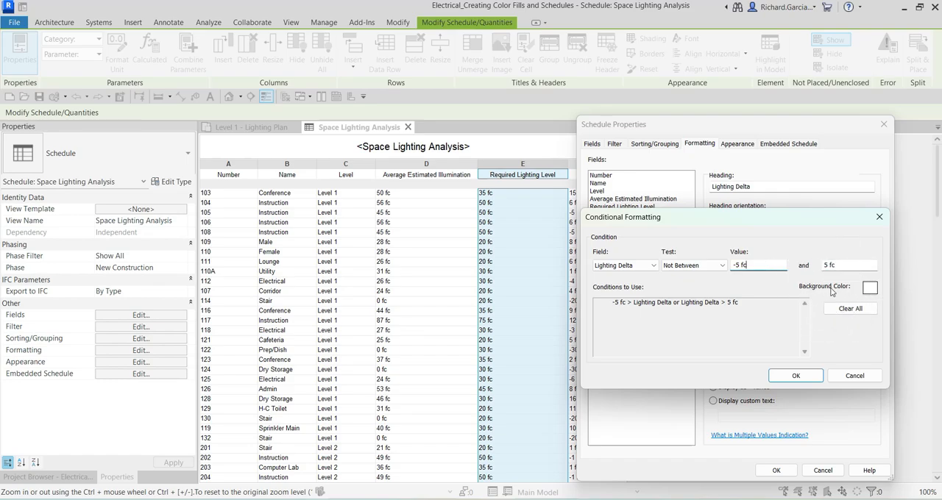
# Set the condition's background color to red and confirm the conditional formatting and schedule properties
pyautogui.click(869, 289)
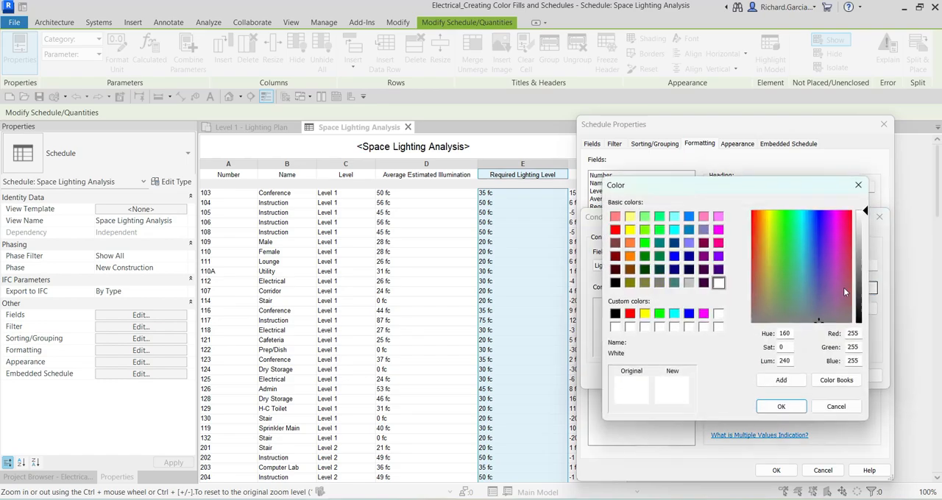
pyautogui.click(631, 315)
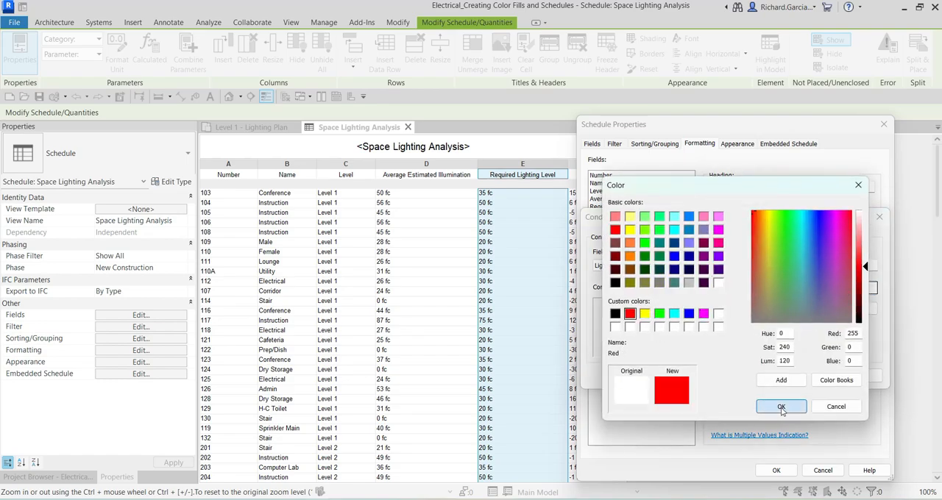
pyautogui.click(781, 407)
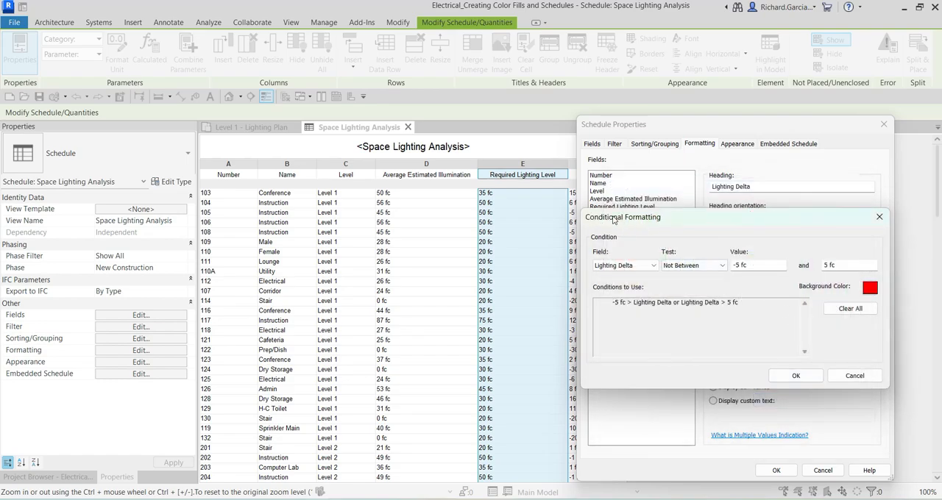
pyautogui.moveTo(635, 222); pyautogui.dragTo(643, 245)
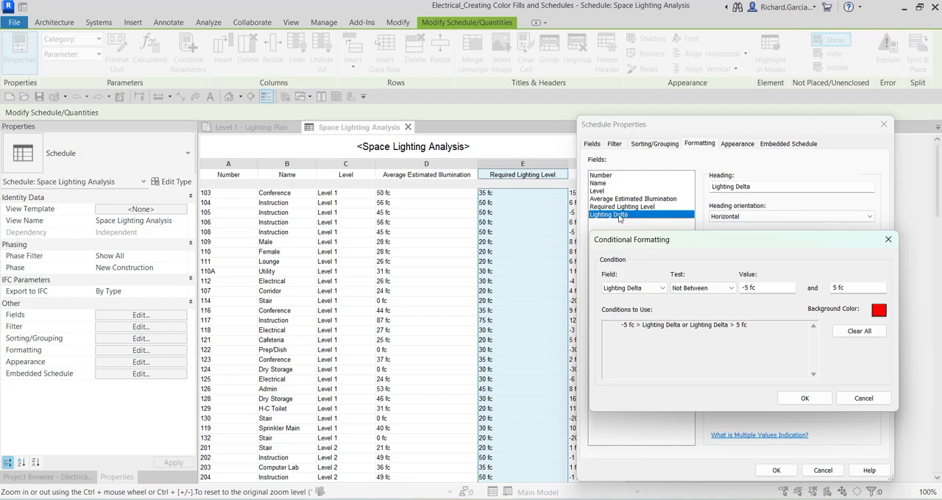
pyautogui.click(618, 219)
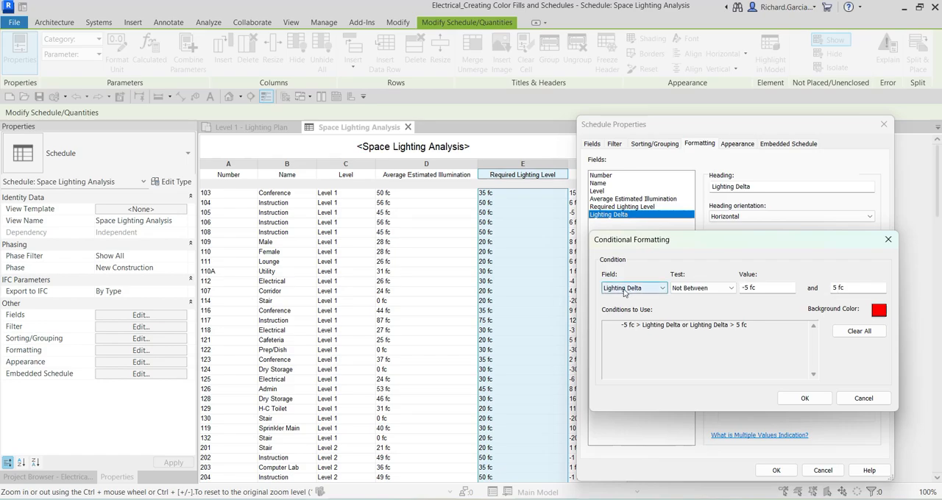
pyautogui.click(804, 400)
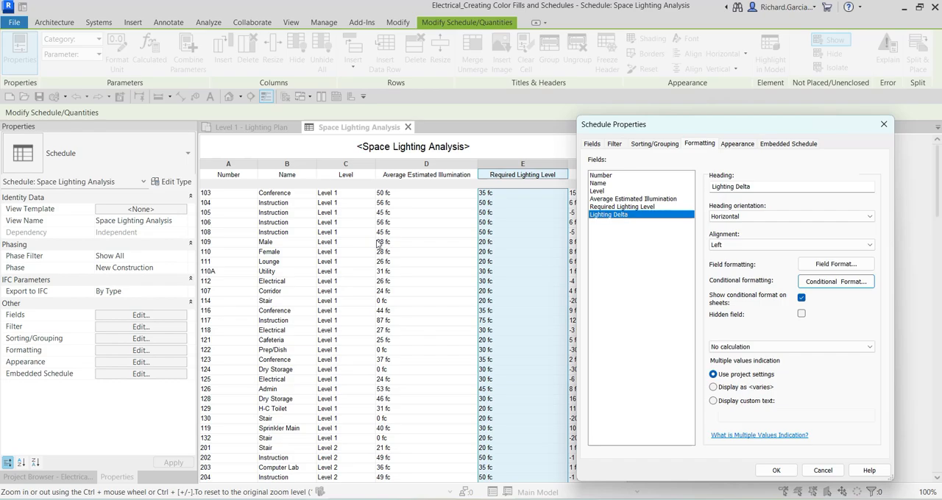
pyautogui.click(614, 219)
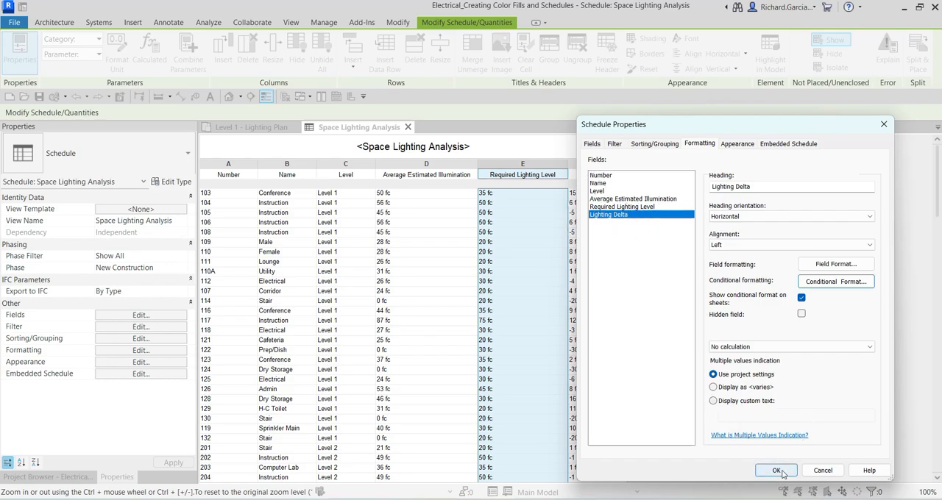
pyautogui.click(780, 471)
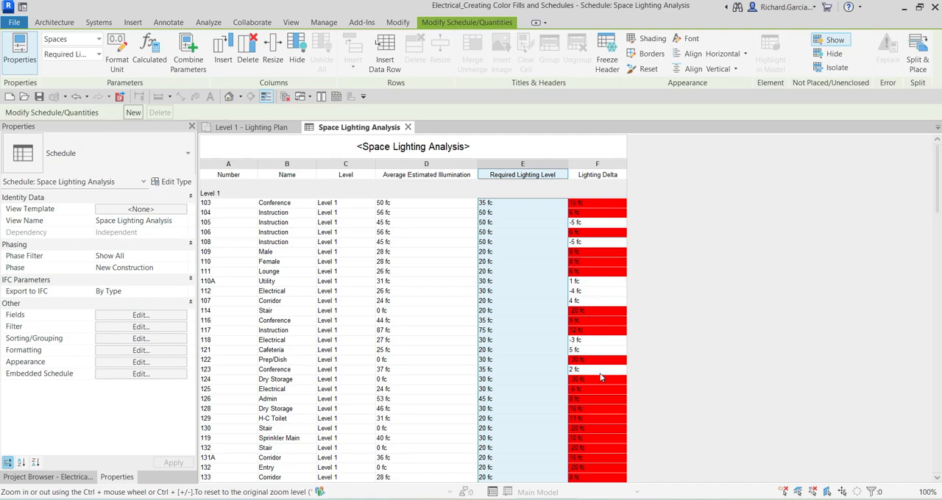
# Scroll through the schedule to review the Lighting Delta highlighting on Level 1 and Level 2
pyautogui.scroll(-3, 497, 349)
pyautogui.scroll(3, 467, 329)
pyautogui.click(235, 188)
pyautogui.scroll(-8, 287, 243)
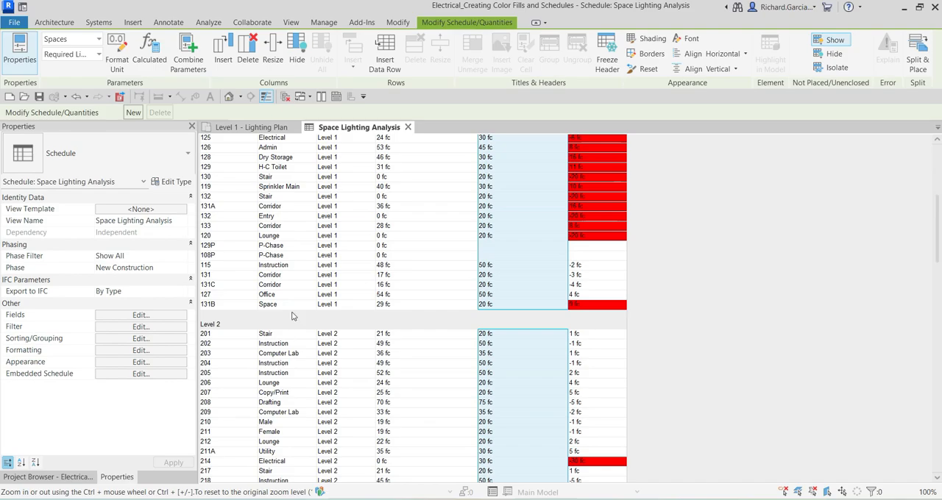
pyautogui.click(292, 316)
pyautogui.scroll(-6, 403, 324)
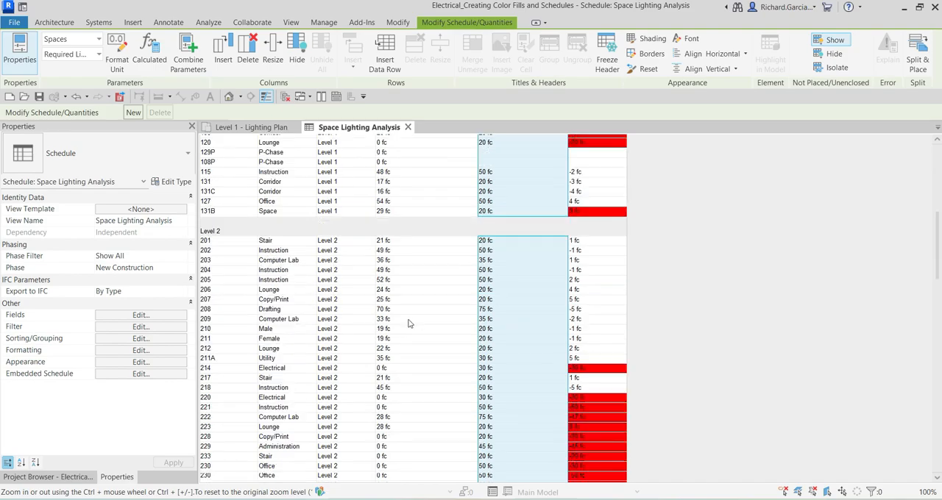
pyautogui.scroll(14, 433, 329)
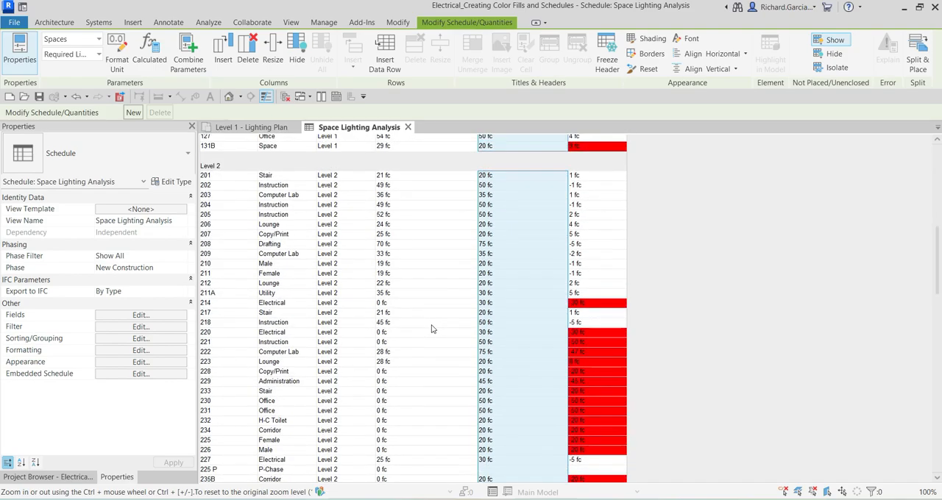